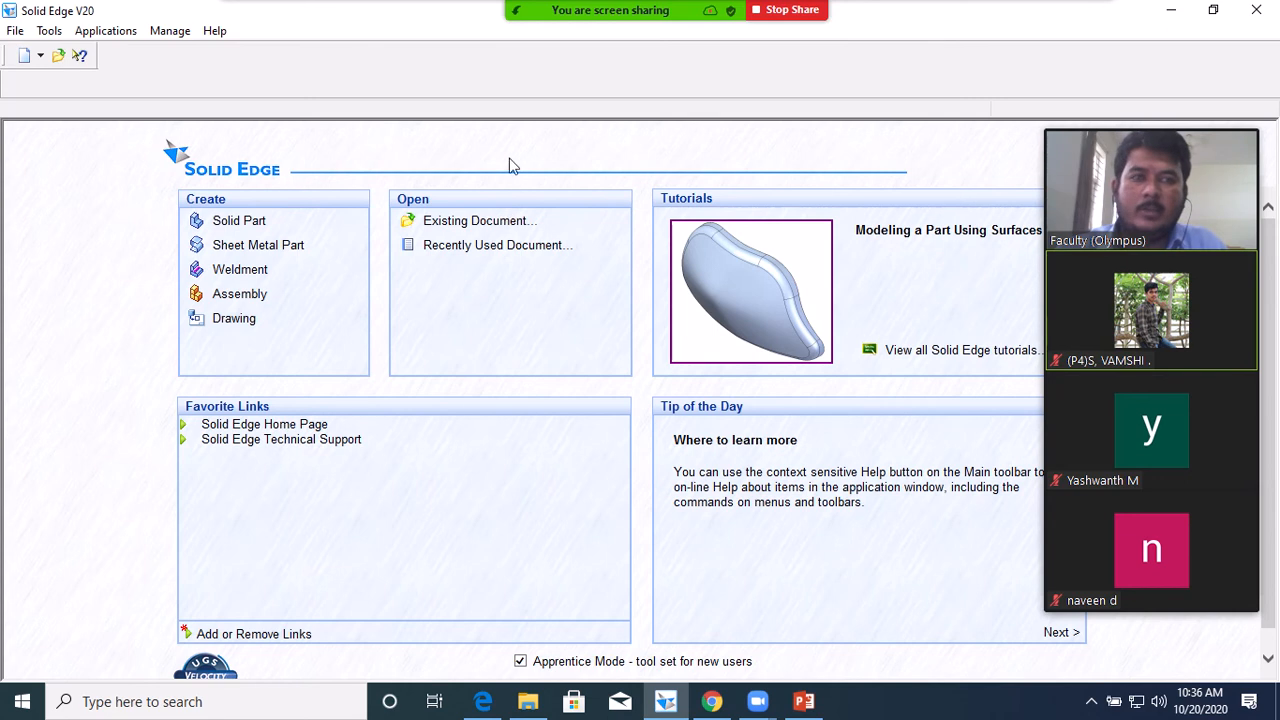
Create a new Solid Part document (Part1) and start an extruded Protrusion
mouse_move(1097, 120)
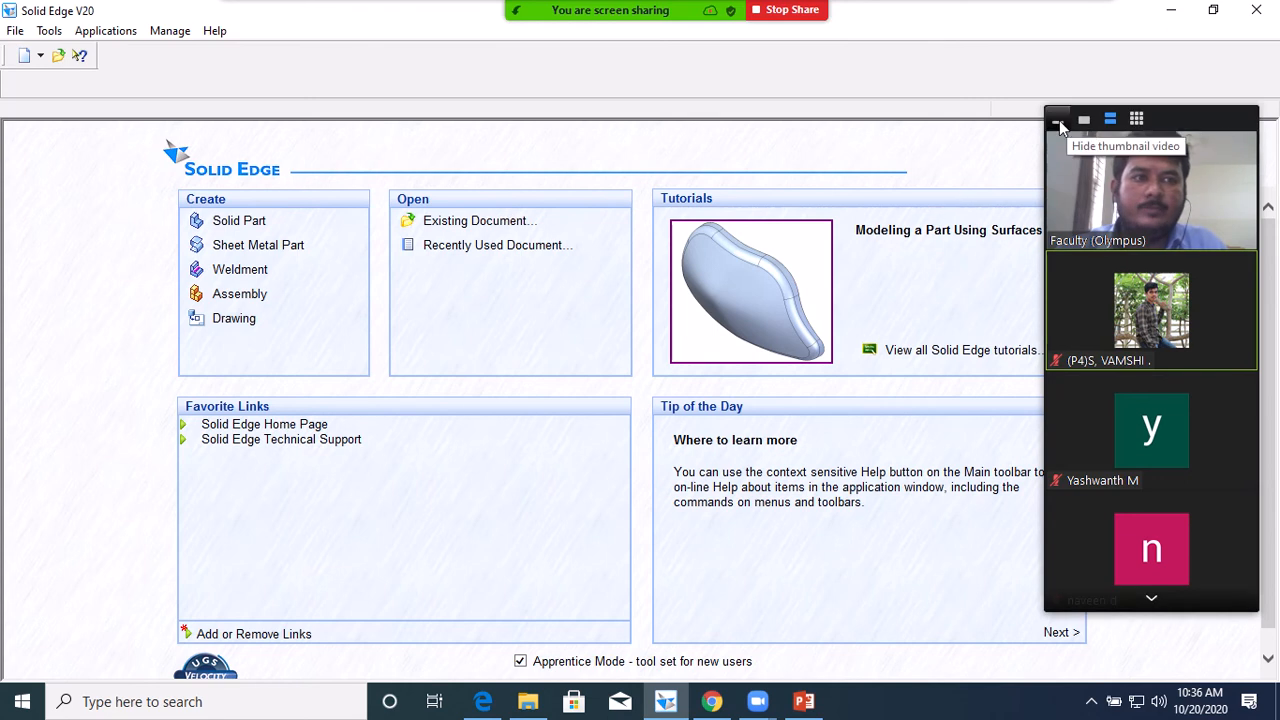
left_click(1058, 120)
left_click_drag(1197, 130, 1257, 11)
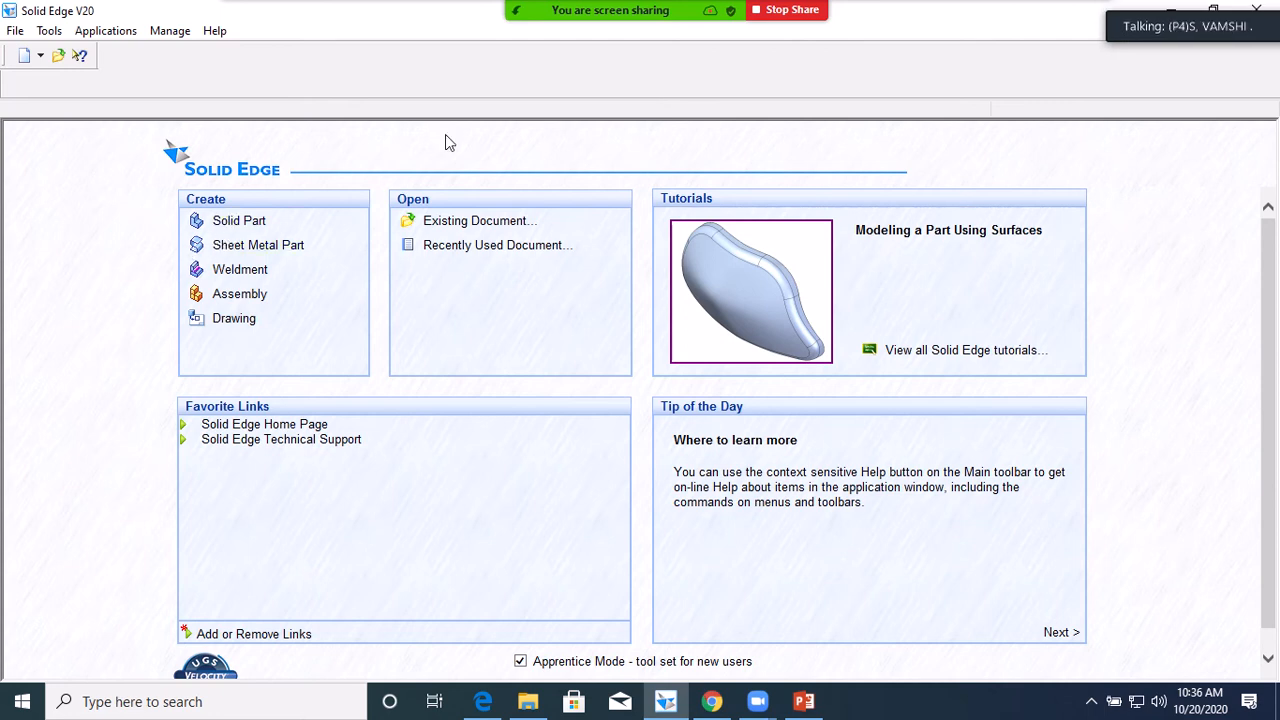
mouse_move(700, 15)
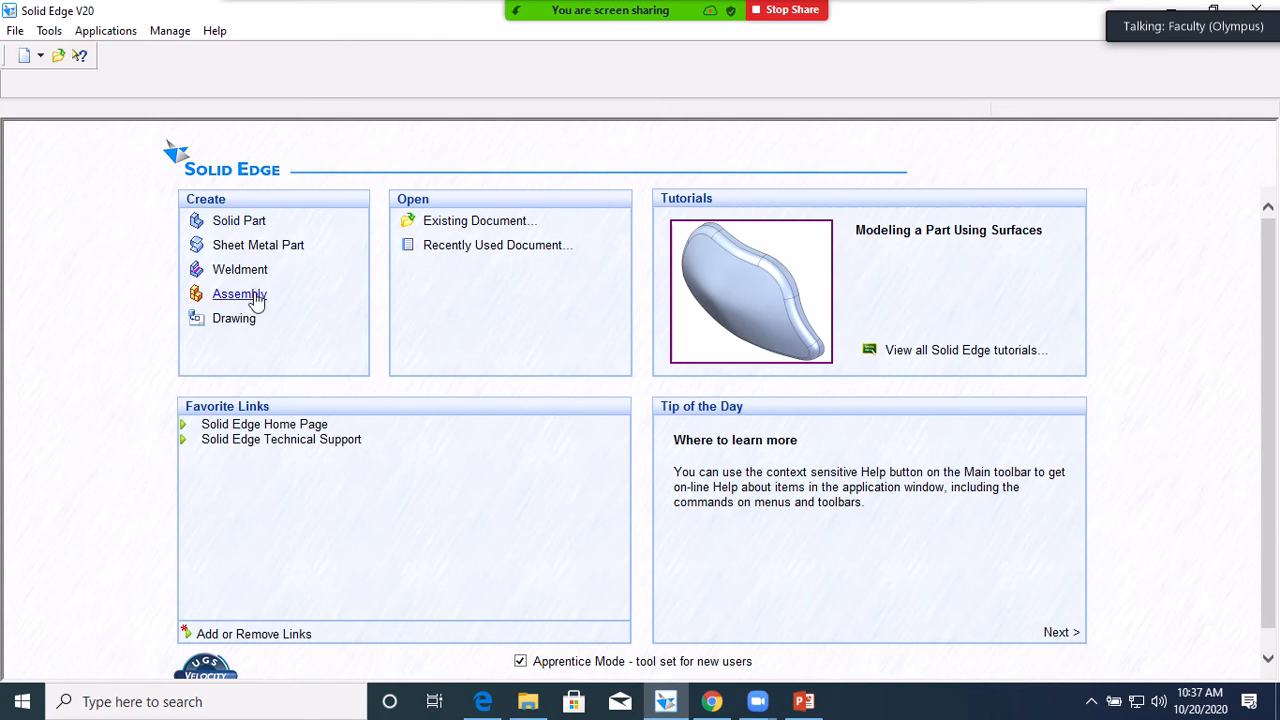
left_click(236, 222)
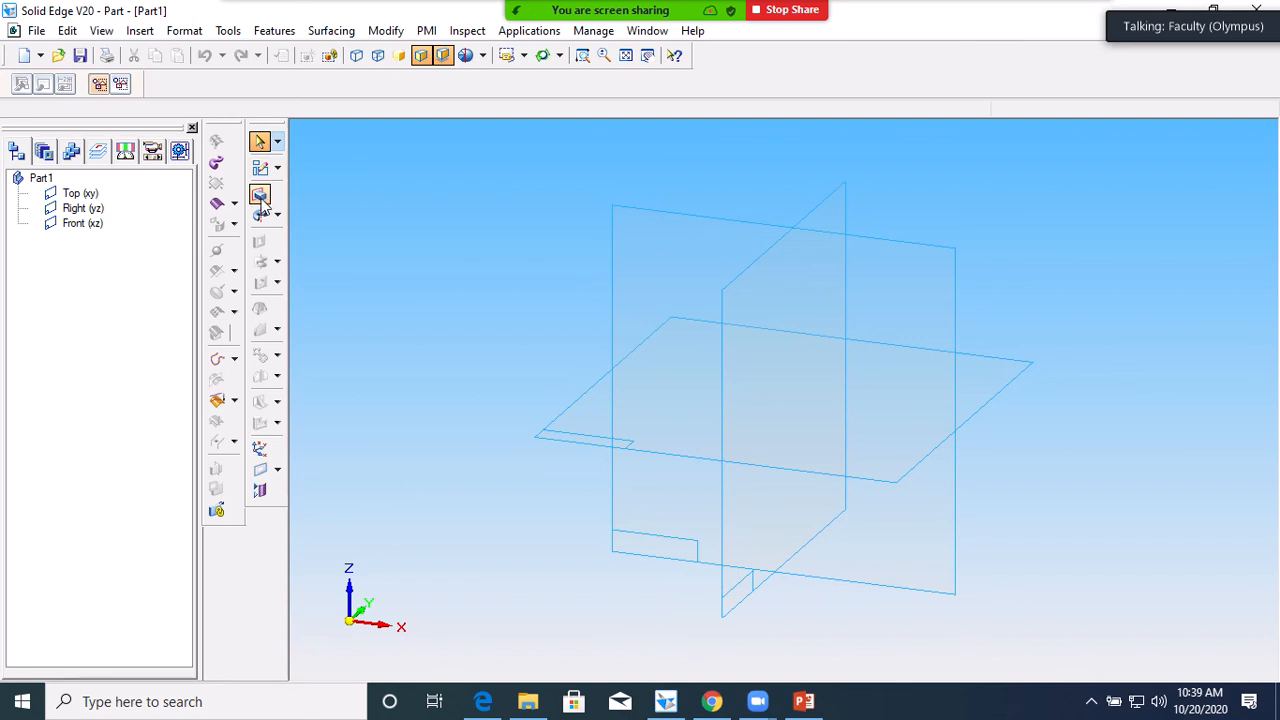
mouse_move(548, 8)
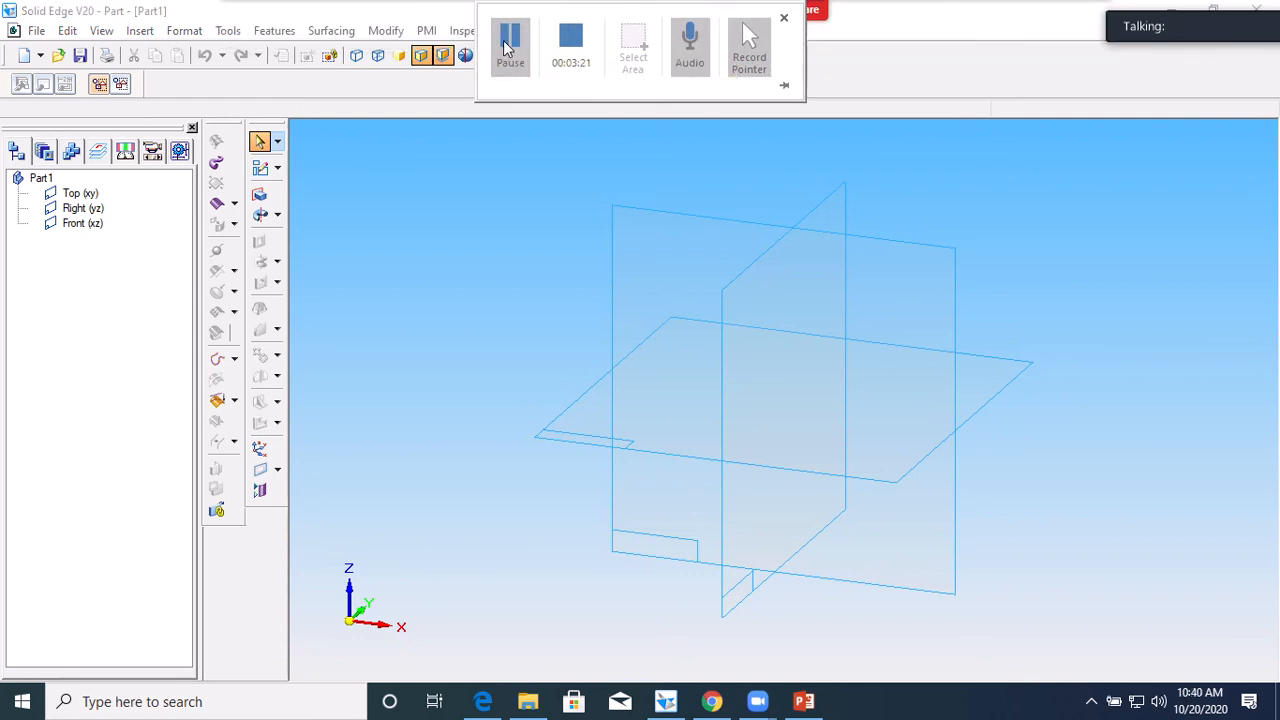
left_click(259, 194)
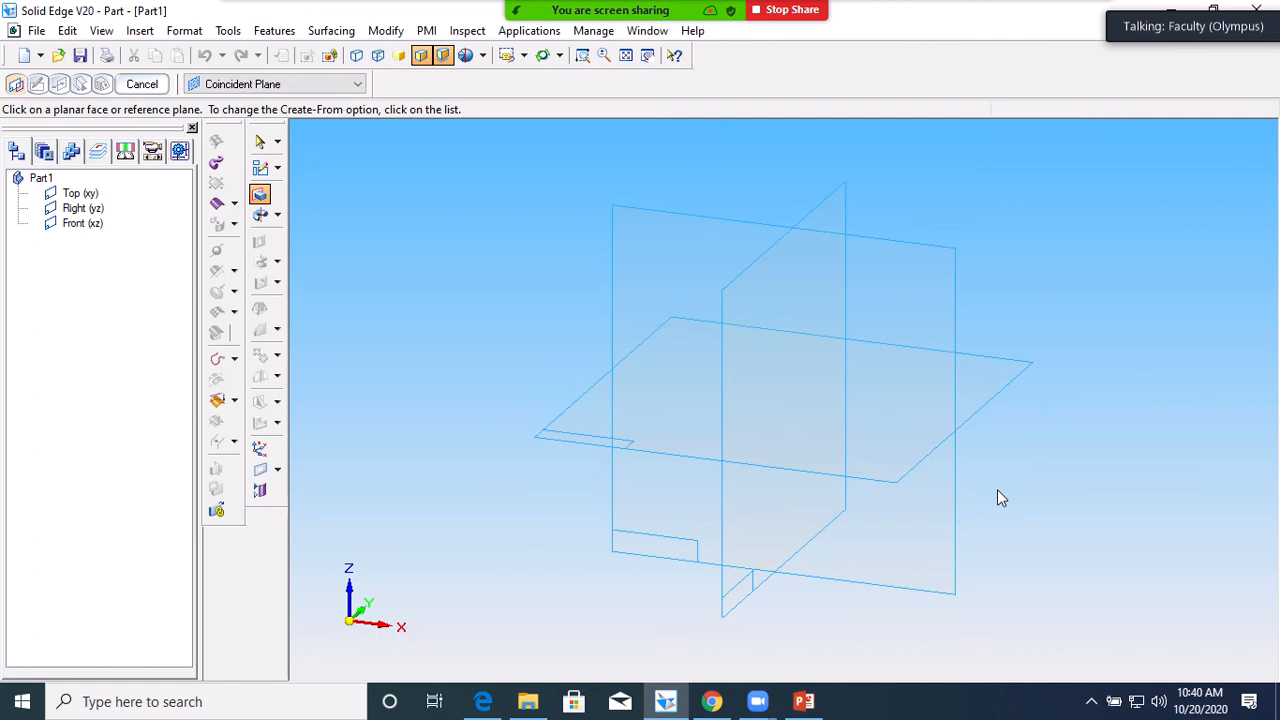
Sketch a 46.86 mm circle left of the origin on the Top plane as the profile
left_click(884, 452)
left_click(884, 446)
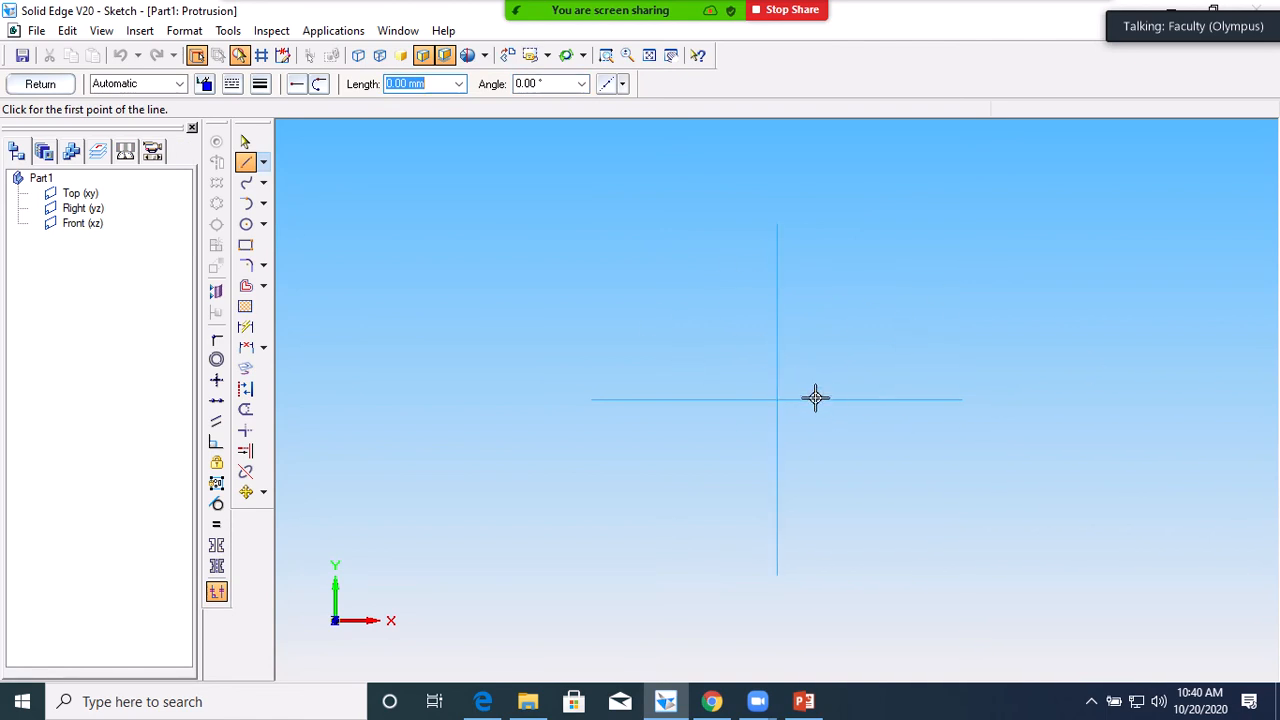
left_click(583, 284)
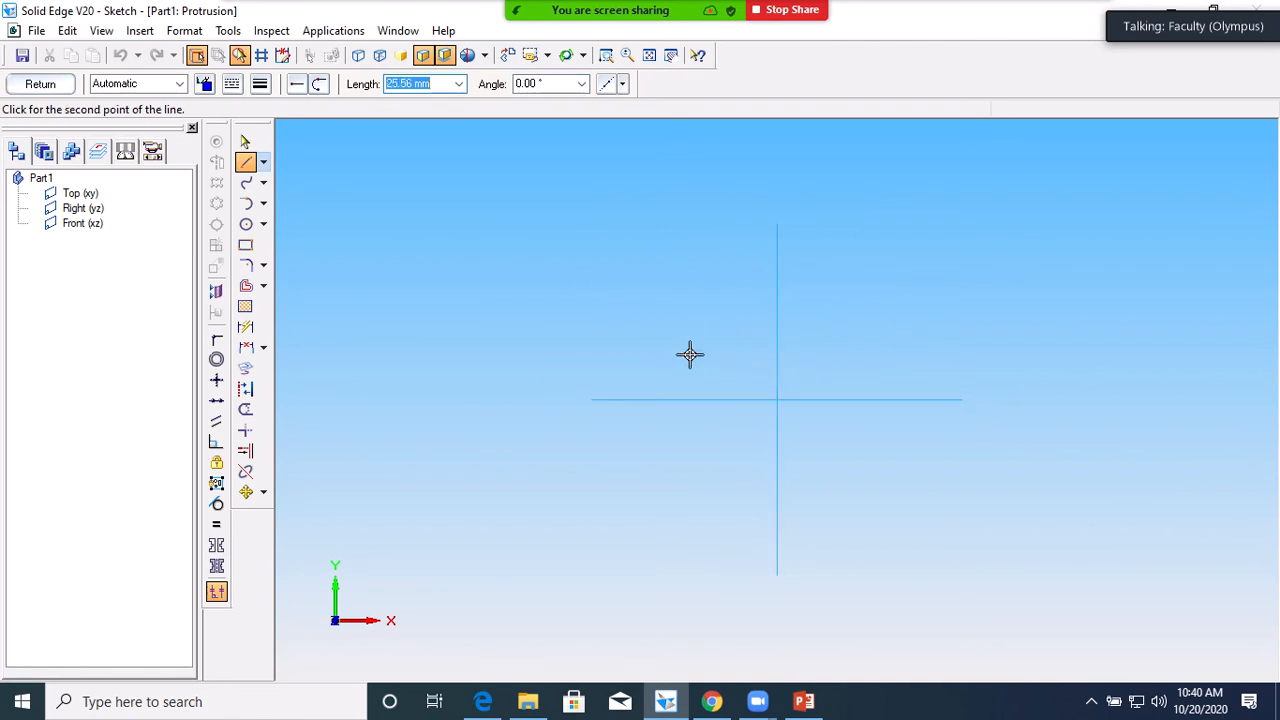
left_click(246, 225)
left_click(670, 298)
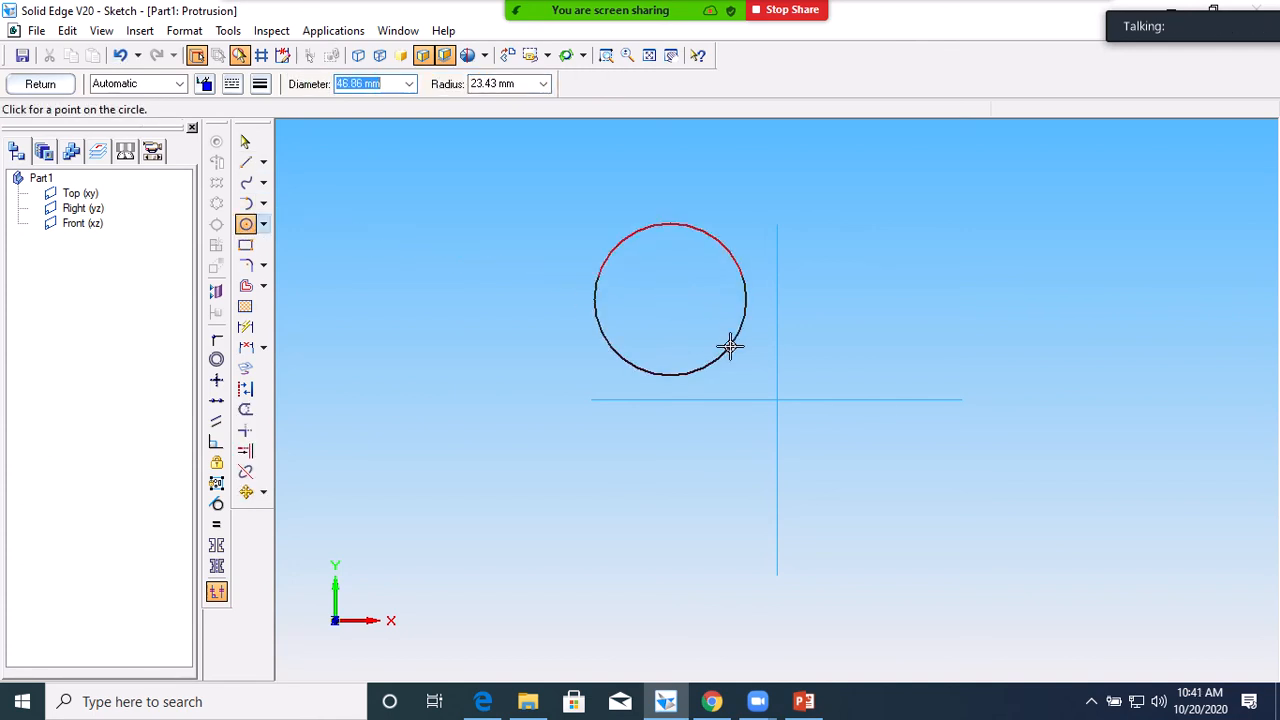
left_click(730, 346)
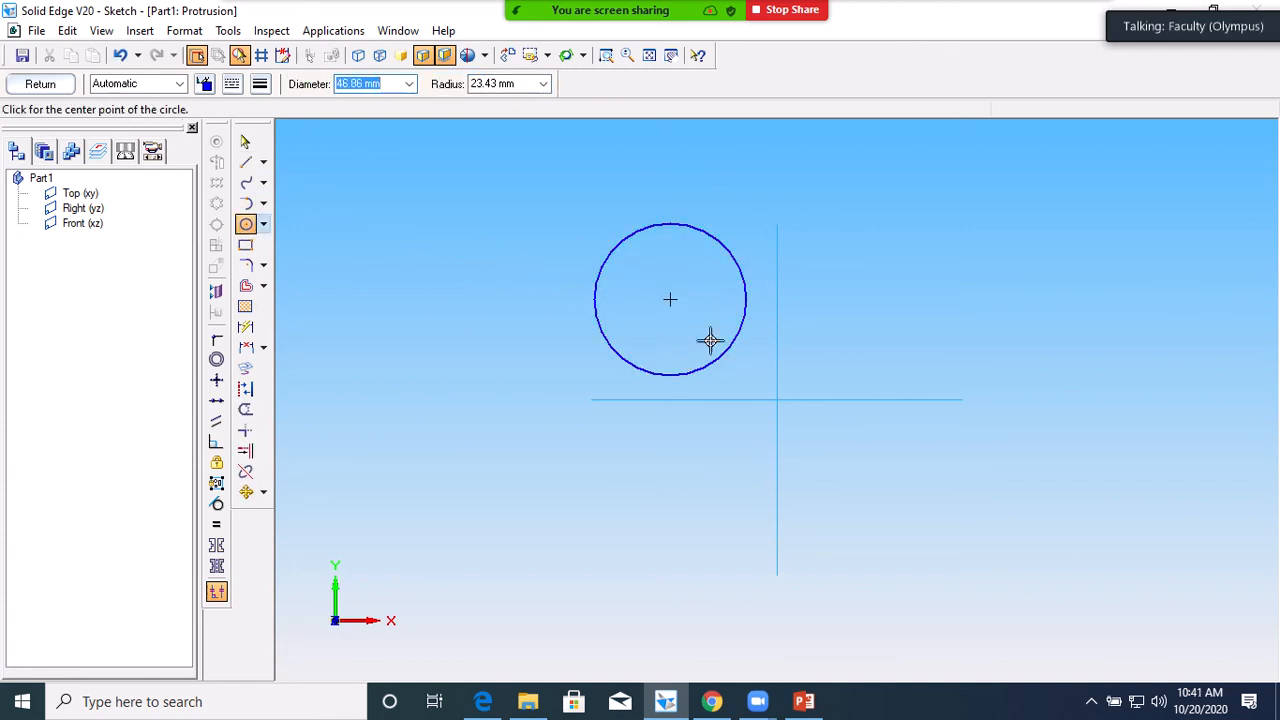
left_click(42, 84)
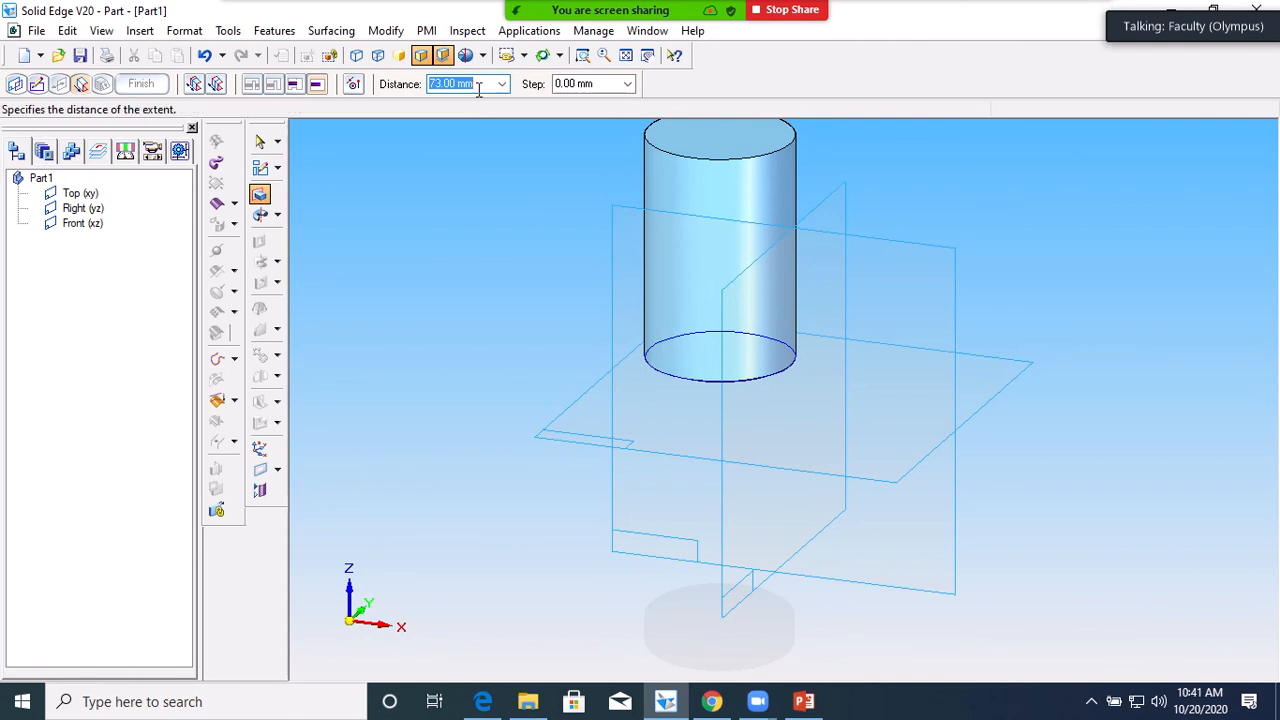
Extrude the circle 50 mm upward to finish the cylinder, Protrusion 1
type("50")
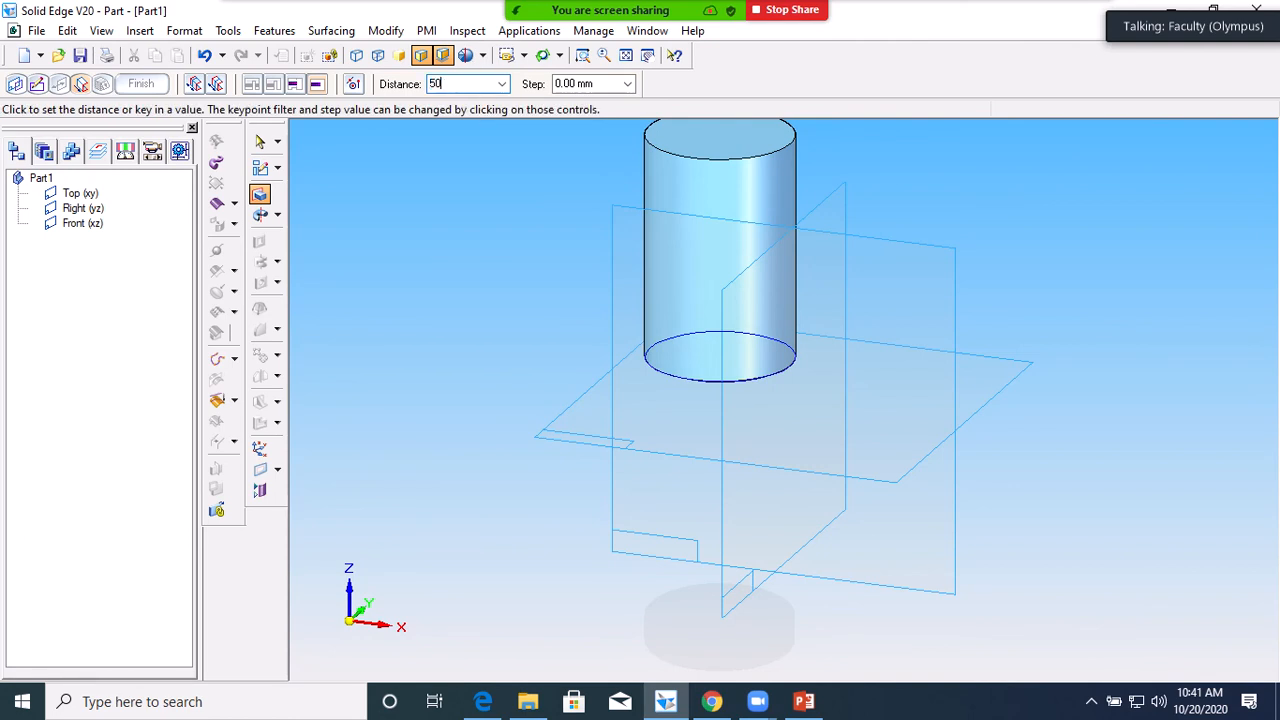
key("Return")
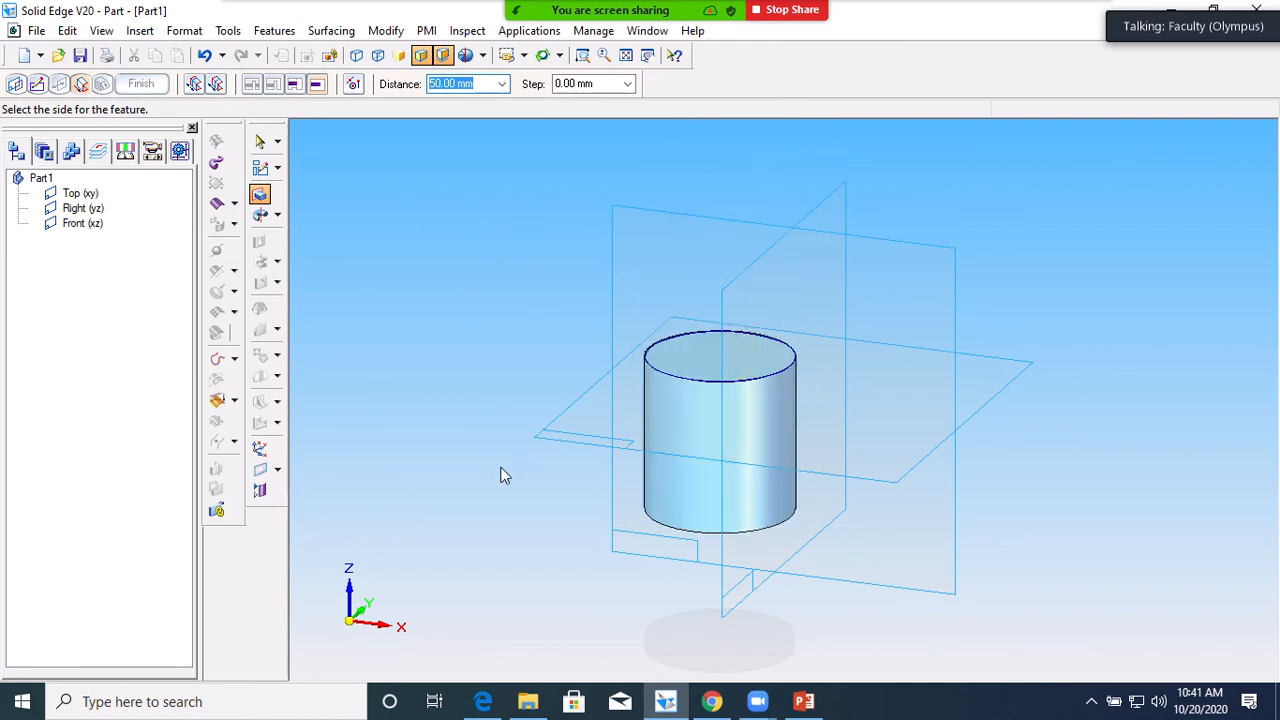
left_click(512, 212)
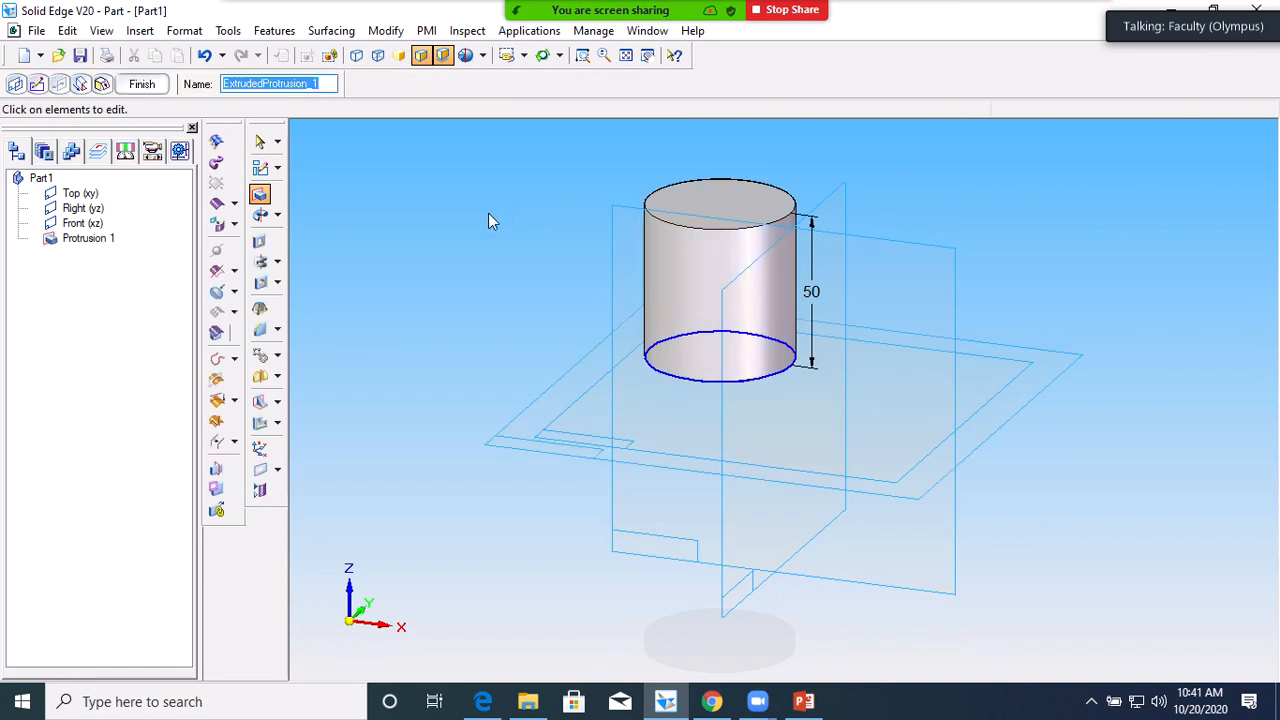
left_click(142, 85)
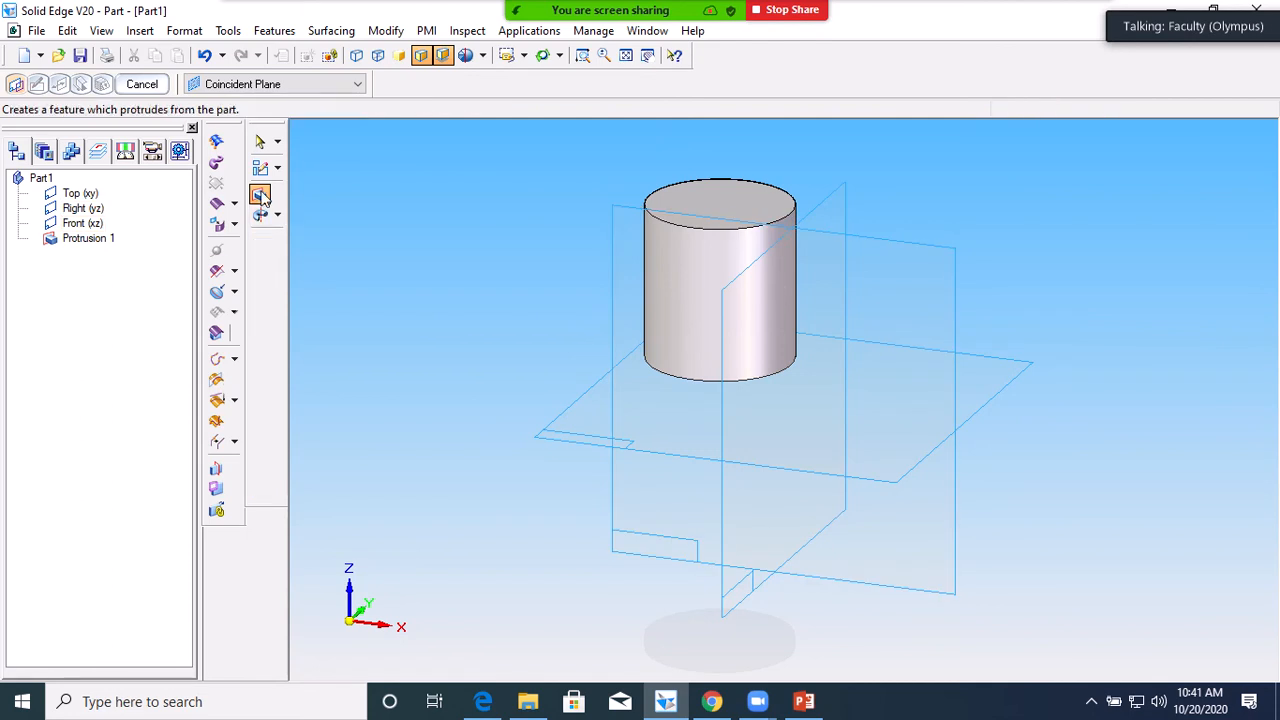
Sketch a closed freeform curve on the Top plane and extrude it about 68.76 mm
left_click(1010, 377)
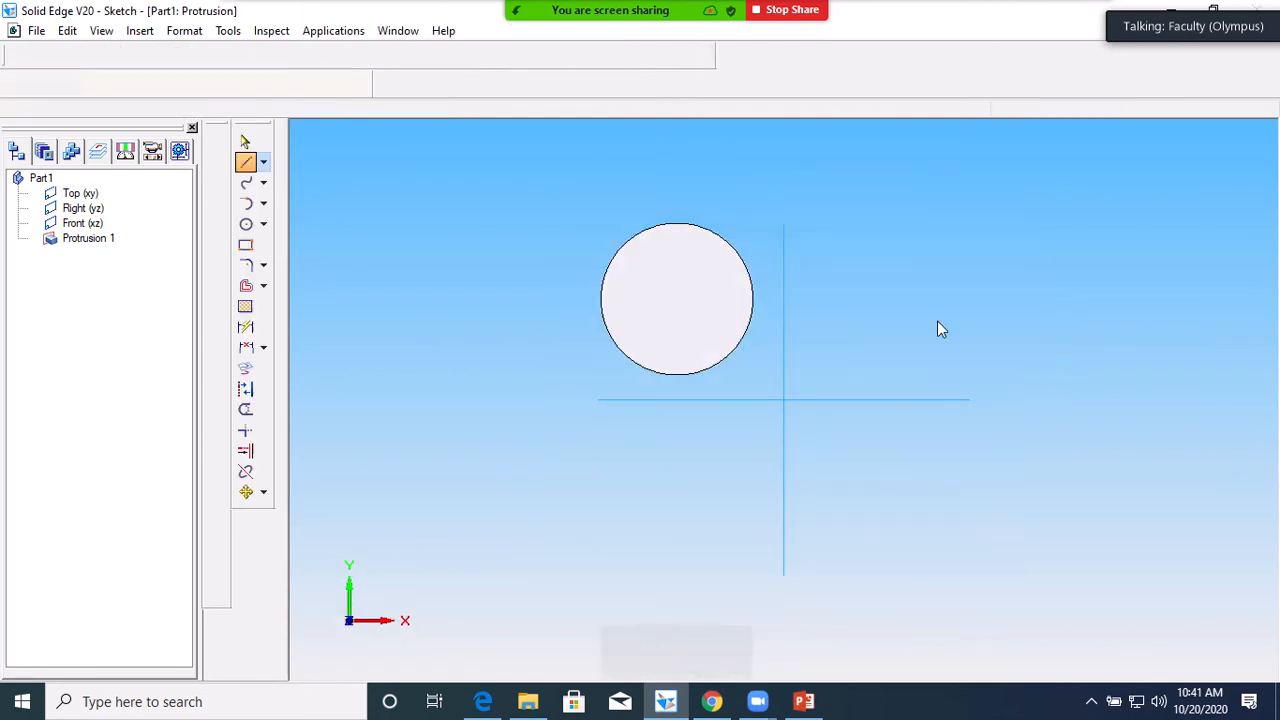
left_click(245, 182)
mouse_move(834, 277)
left_mouse_down()
mouse_move(843, 226)
mouse_move(880, 203)
mouse_move(926, 280)
mouse_move(994, 291)
mouse_move(1074, 209)
mouse_move(1134, 270)
mouse_move(1149, 337)
mouse_move(1077, 411)
mouse_move(946, 391)
mouse_move(824, 315)
mouse_move(834, 277)
mouse_move(868, 350)
mouse_move(851, 343)
mouse_move(829, 280)
mouse_move(886, 306)
mouse_move(842, 296)
left_mouse_up()
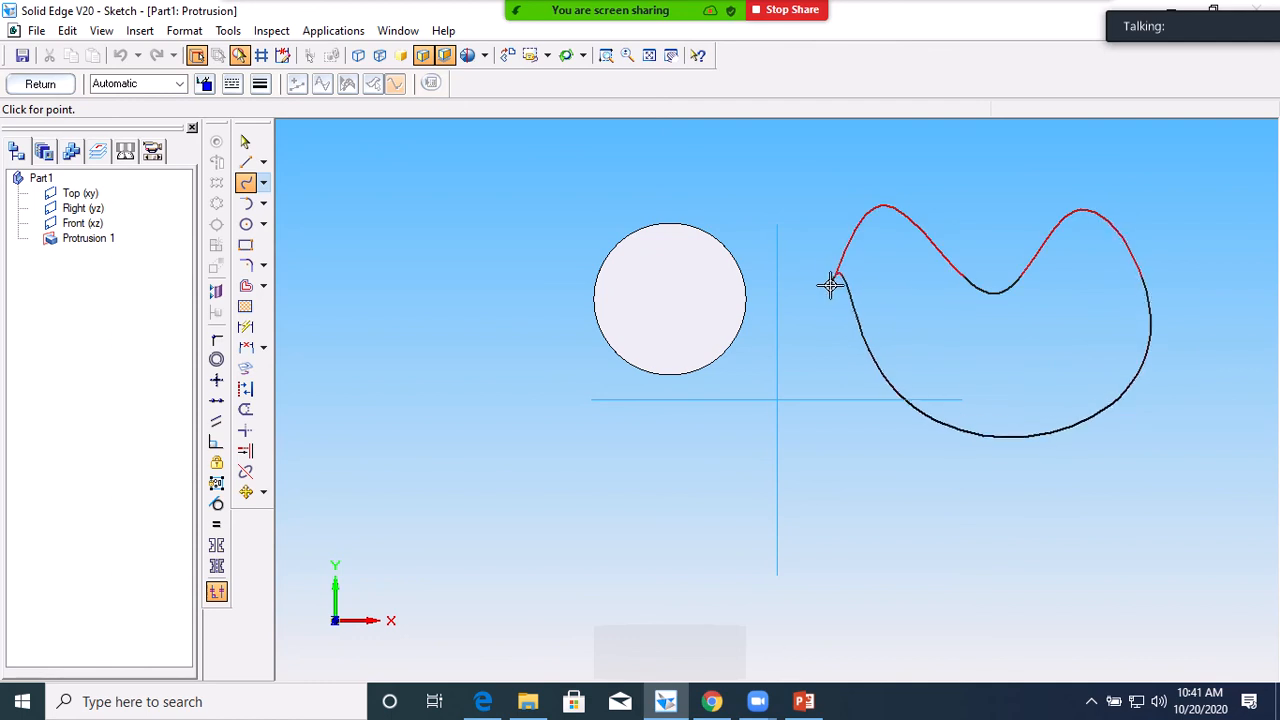
right_click(907, 301)
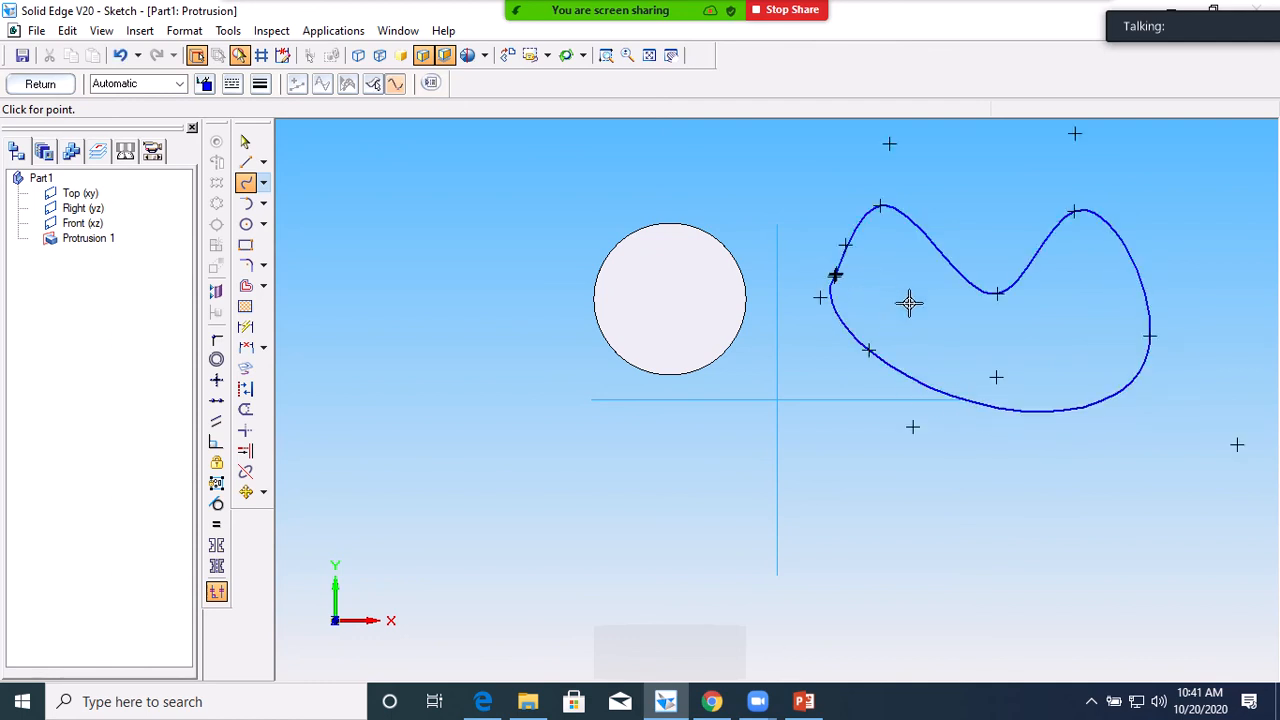
left_click(41, 85)
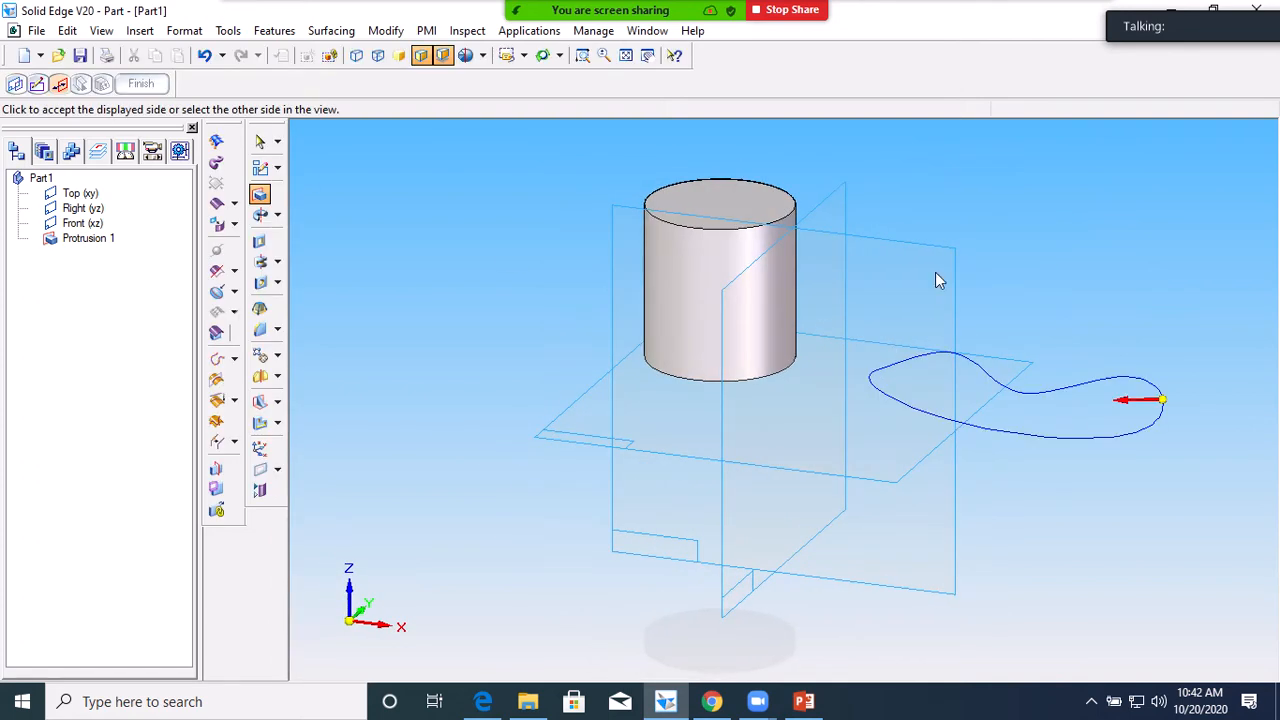
left_click(1074, 402)
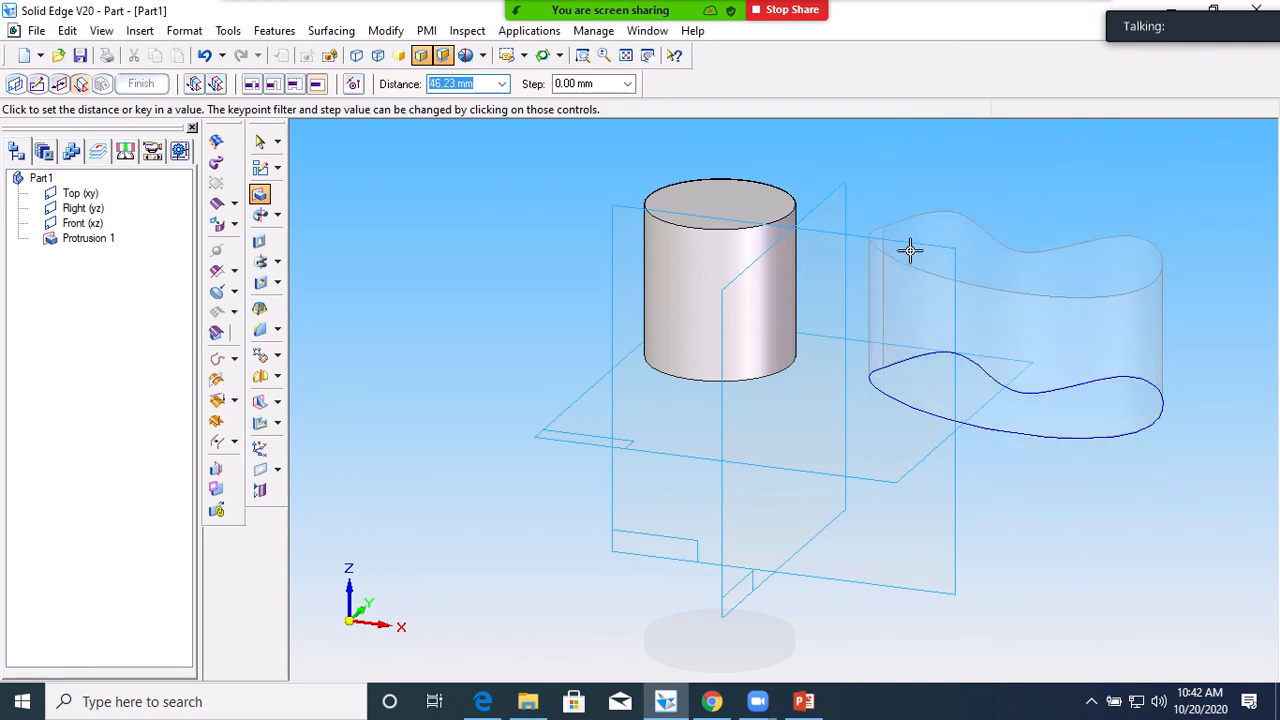
left_click(921, 204)
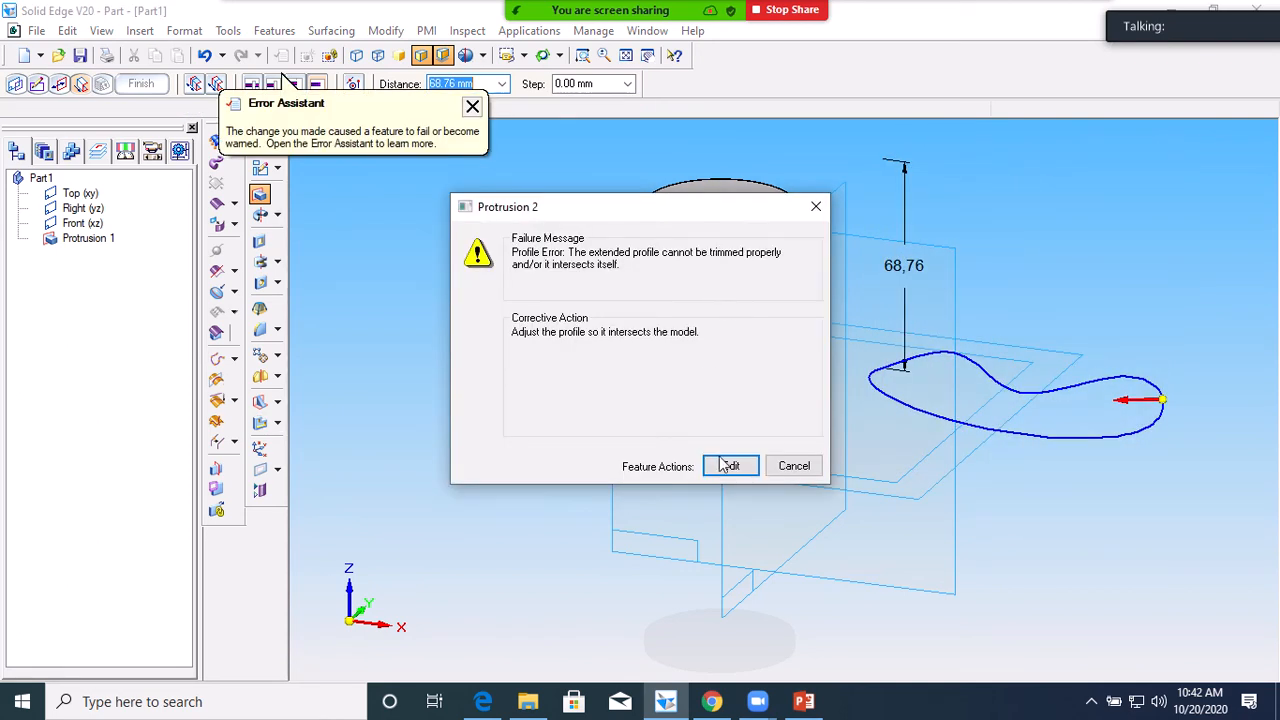
Cancel the failed second protrusion and start a new protrusion sketch on the Top plane
left_click(794, 466)
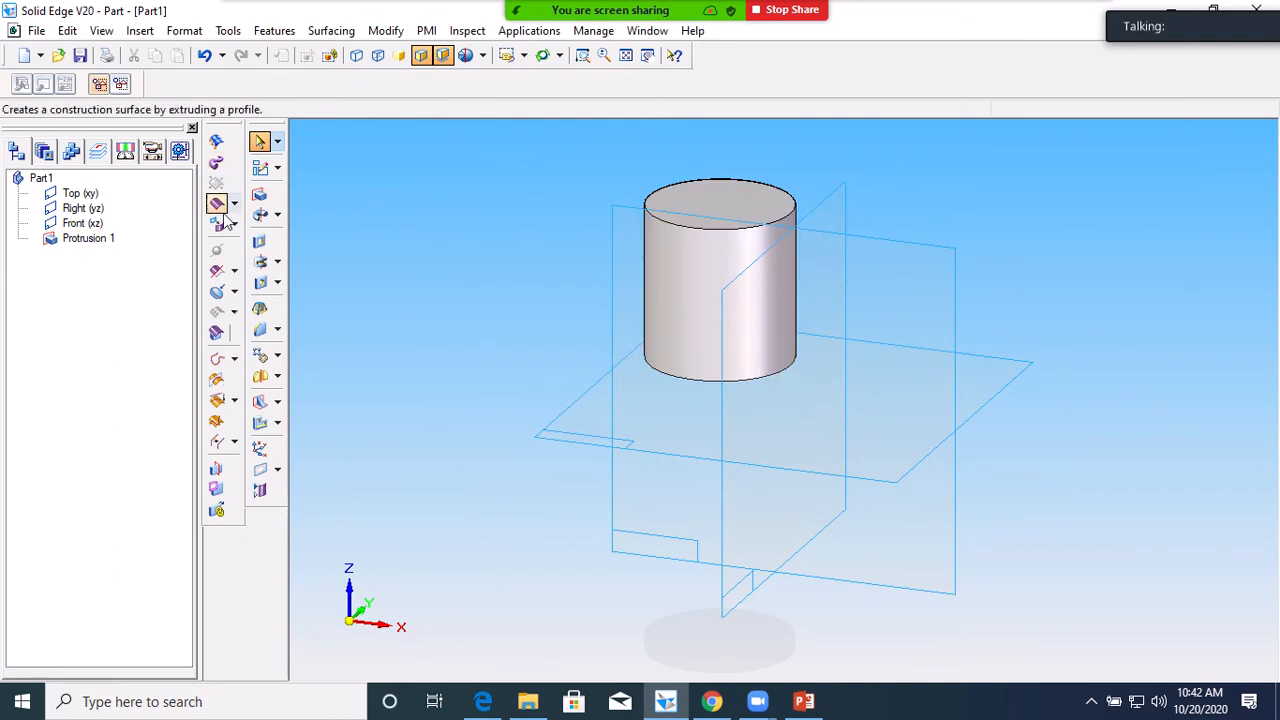
left_click(259, 194)
left_click(973, 405)
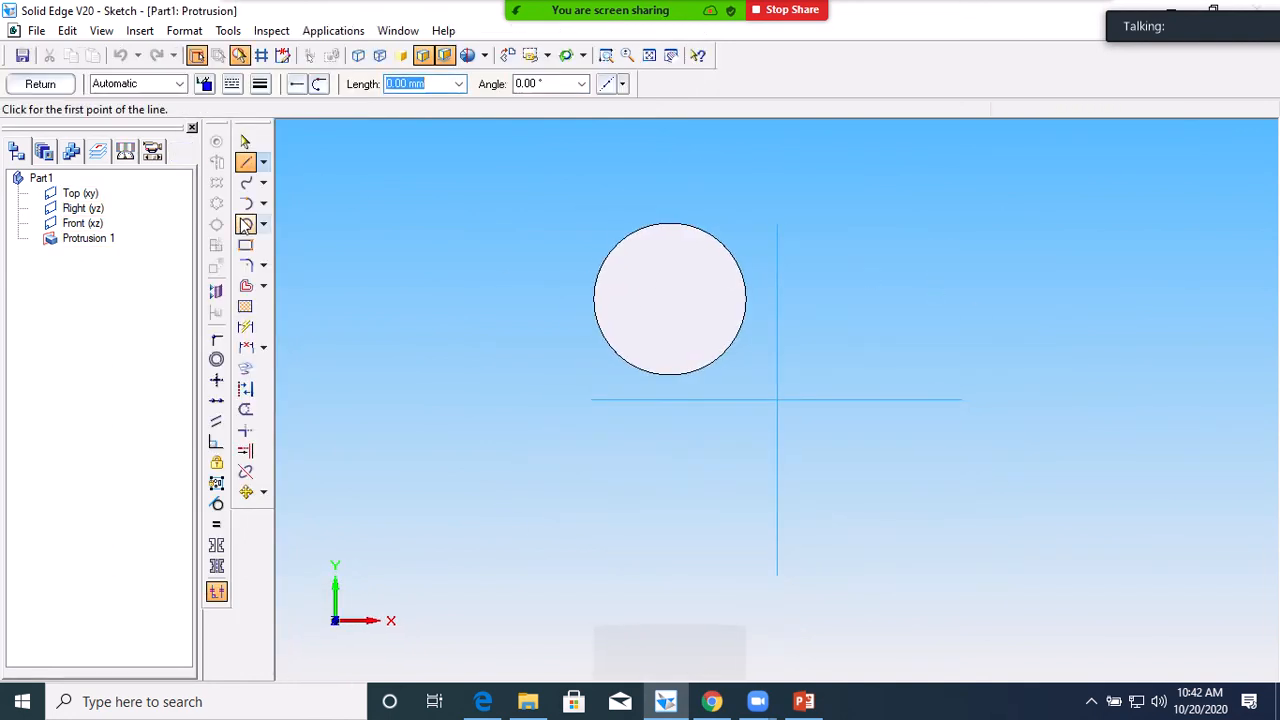
Draw a closed zigzag line outline to the right of the circle
left_click(870, 287)
left_click(930, 203)
left_click(1012, 287)
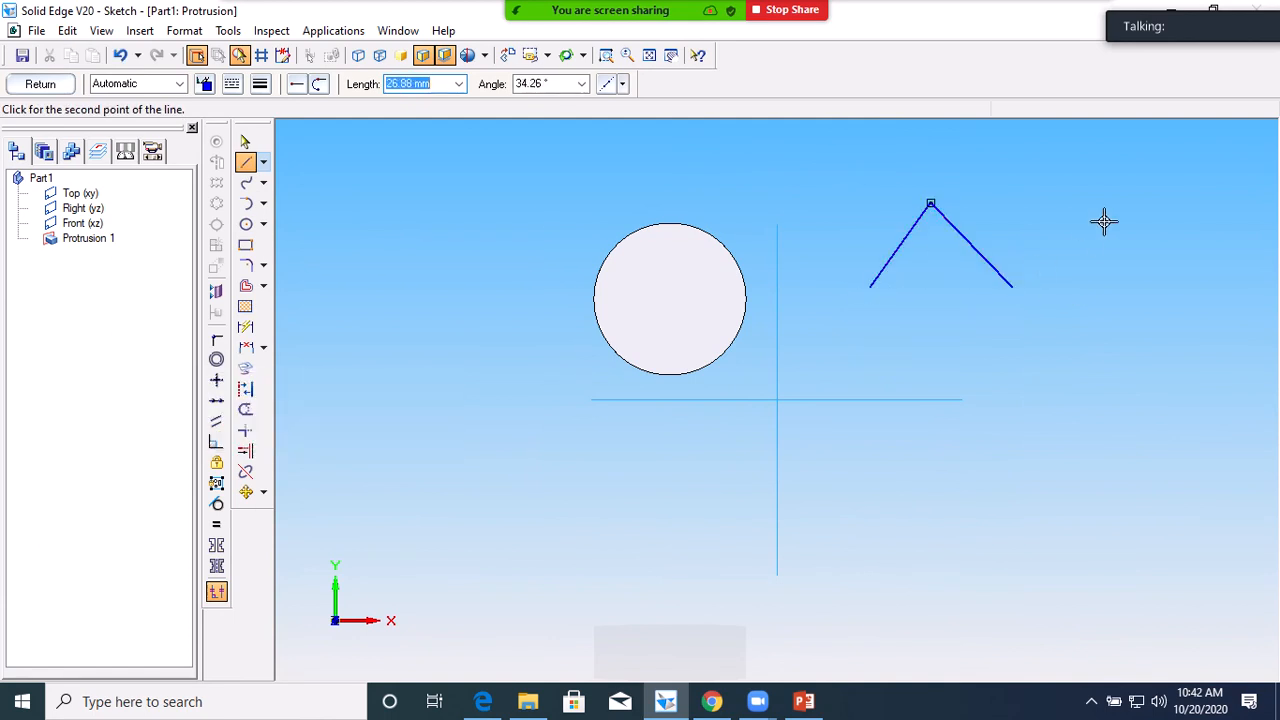
left_click(1117, 203)
left_click(1180, 322)
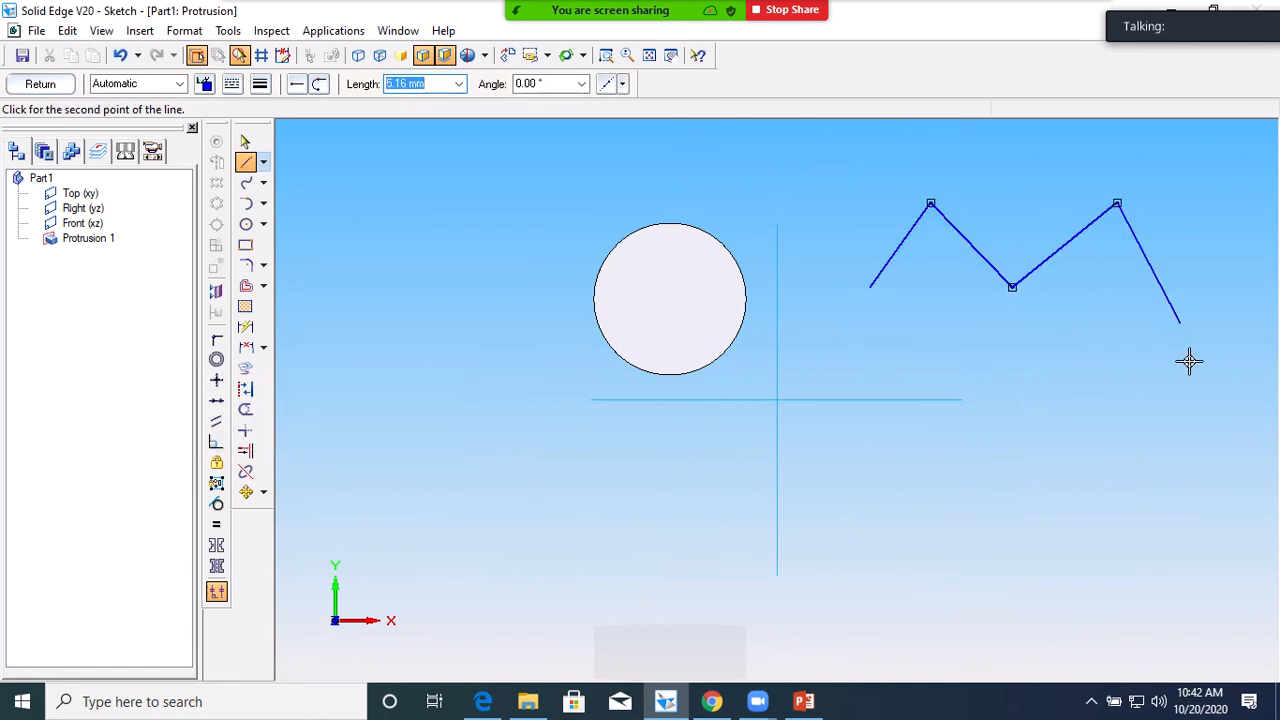
left_click(1101, 483)
left_click(1020, 380)
left_click(967, 541)
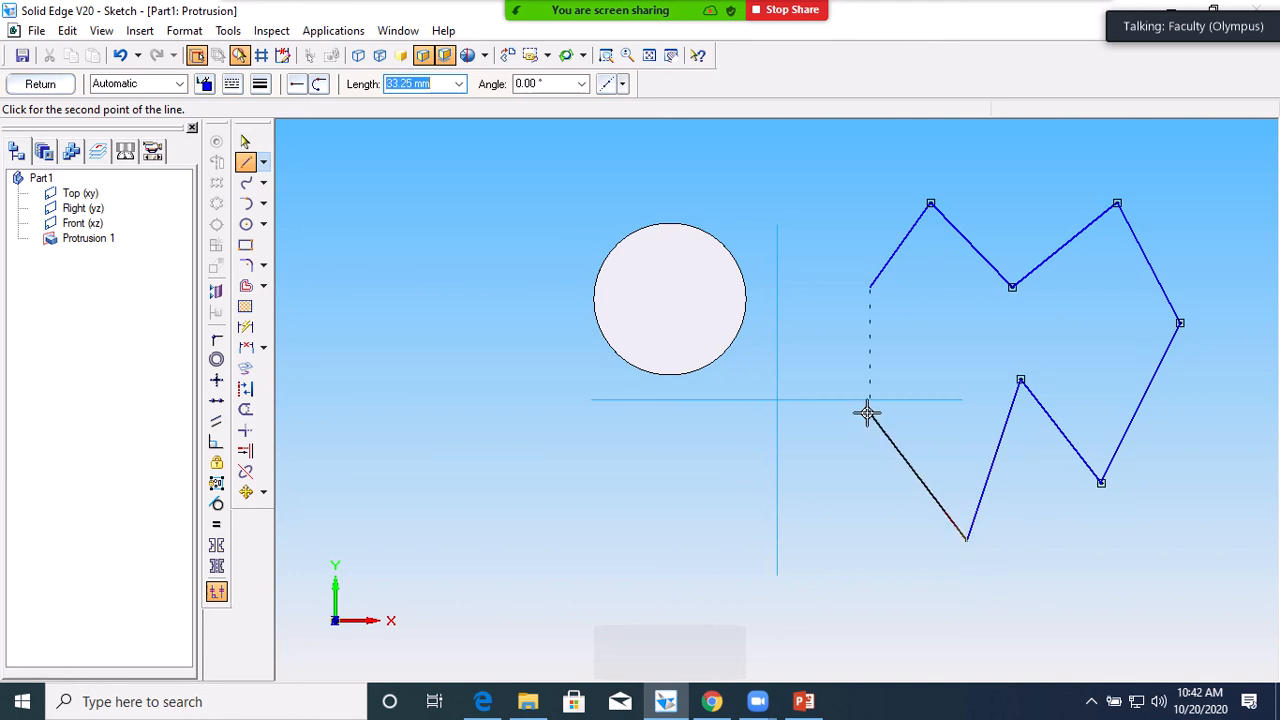
left_click(870, 413)
left_click(971, 353)
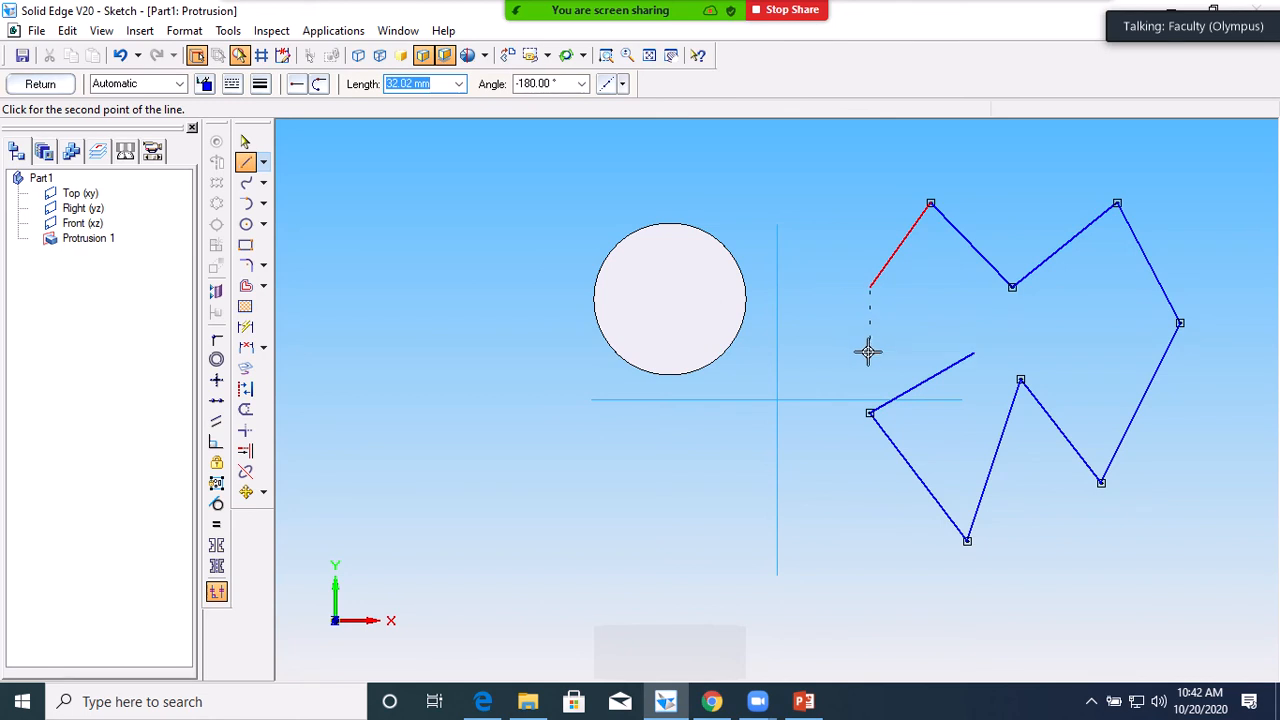
left_click(869, 289)
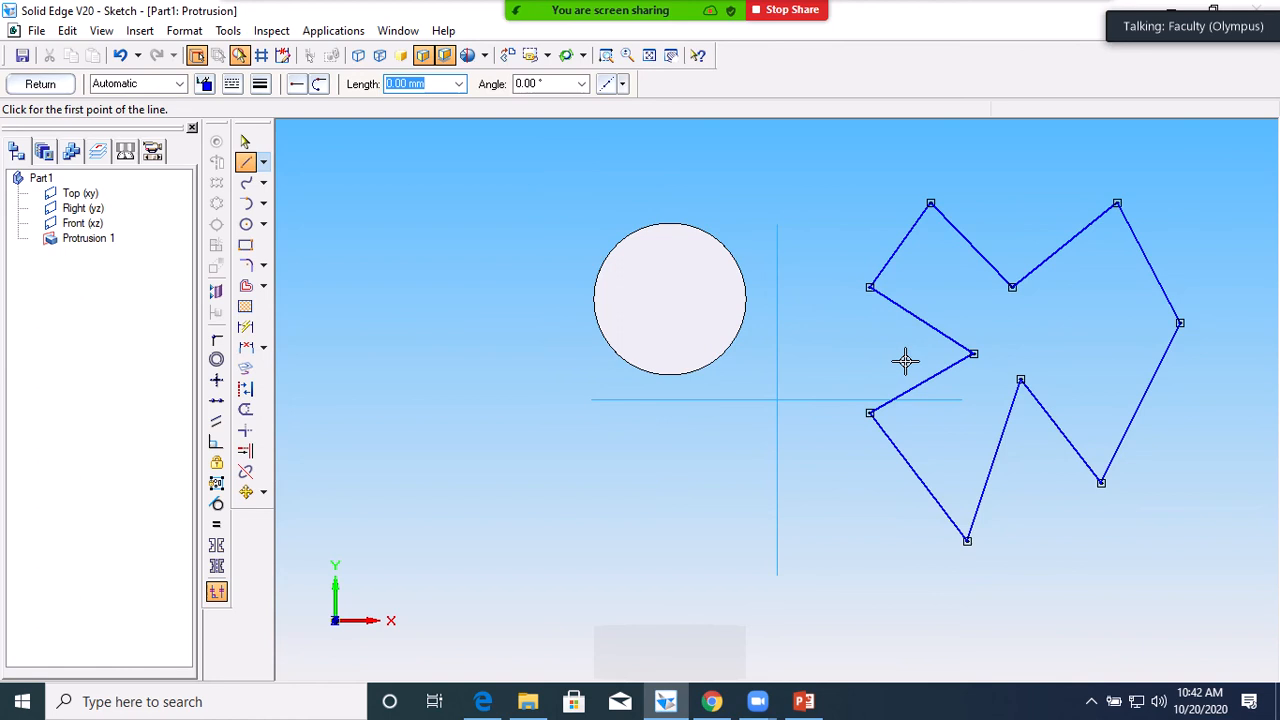
Extrude the outline 66.27 mm into a block, Protrusion 3
left_click(57, 86)
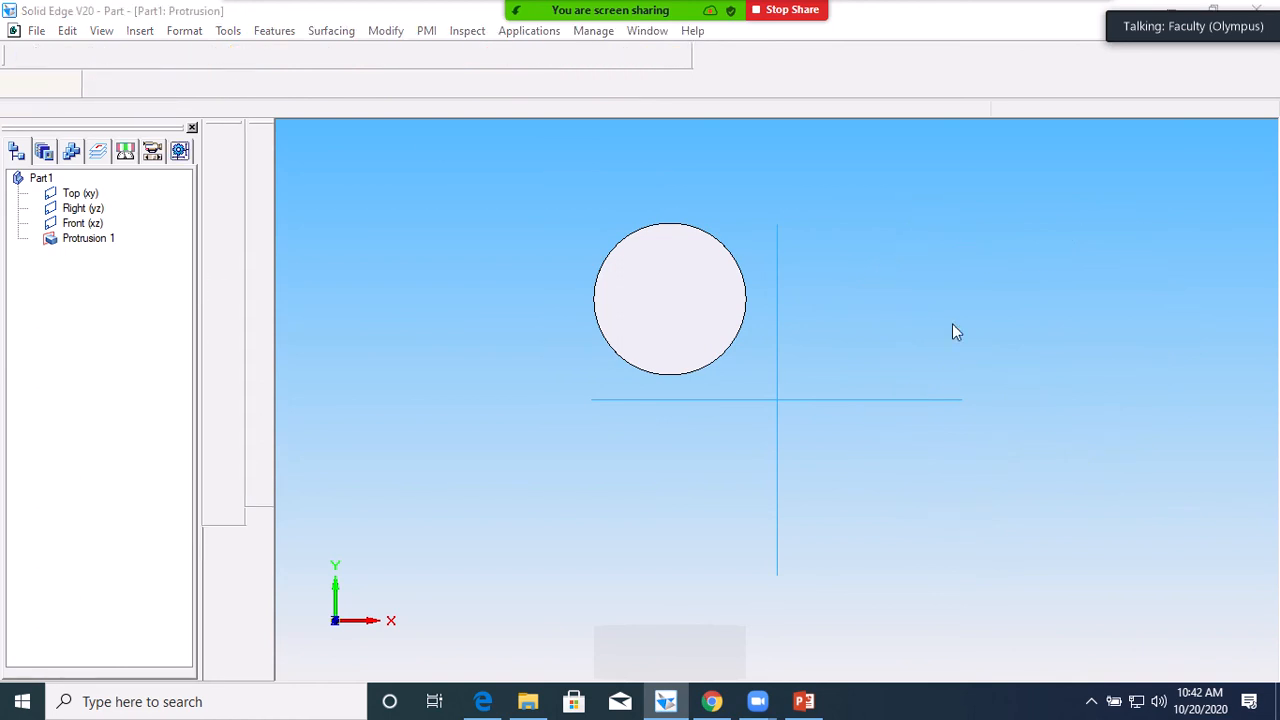
left_click(1085, 165)
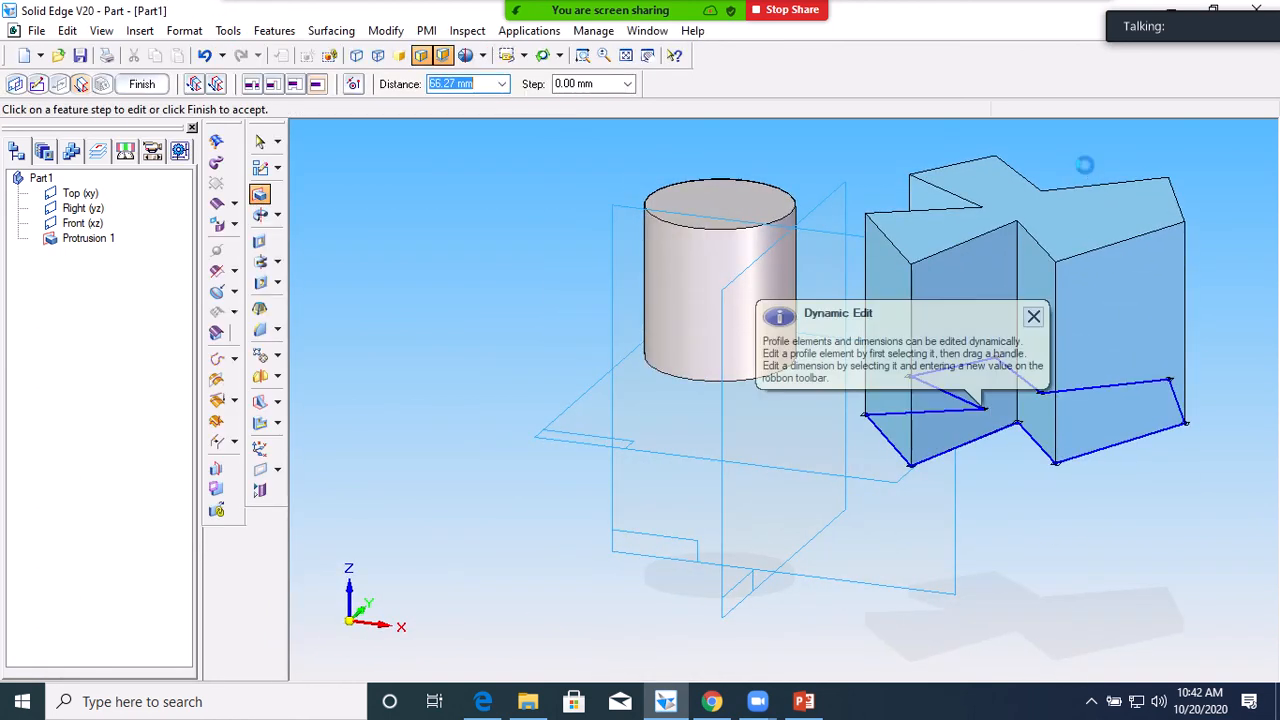
left_click(1034, 317)
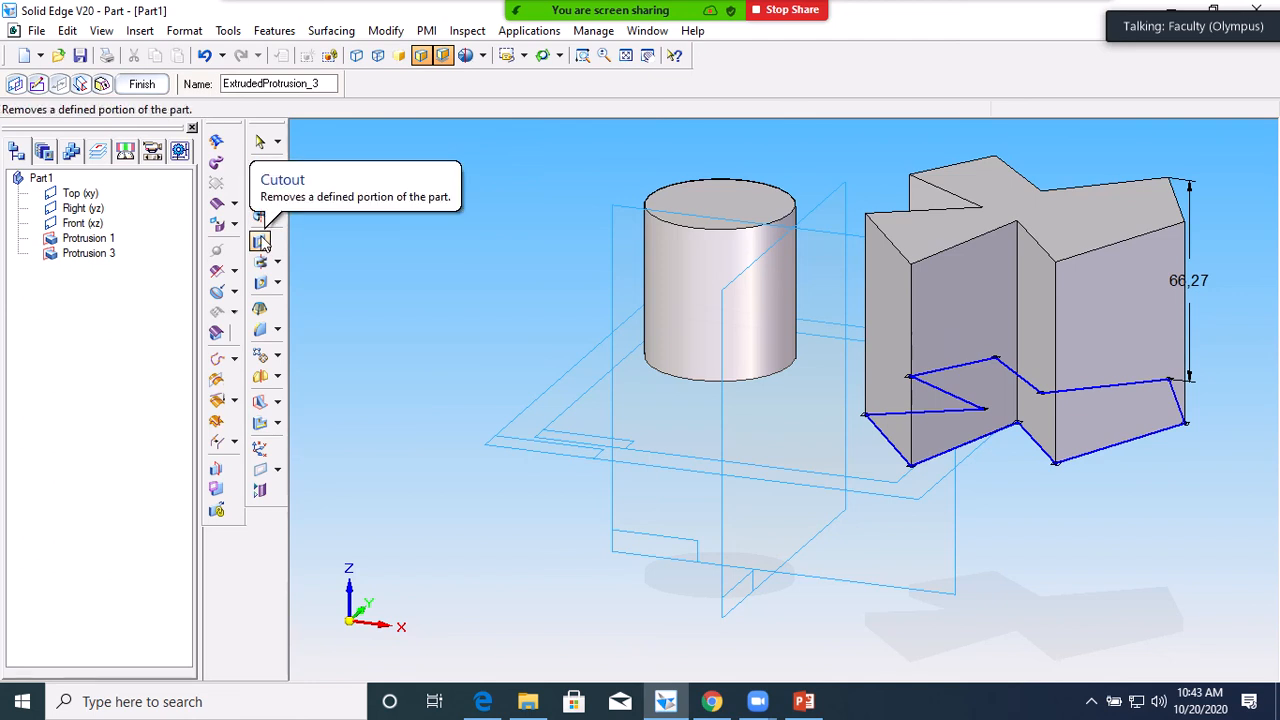
Start a cutout sketched on the cylinder's flat top face
left_click(260, 242)
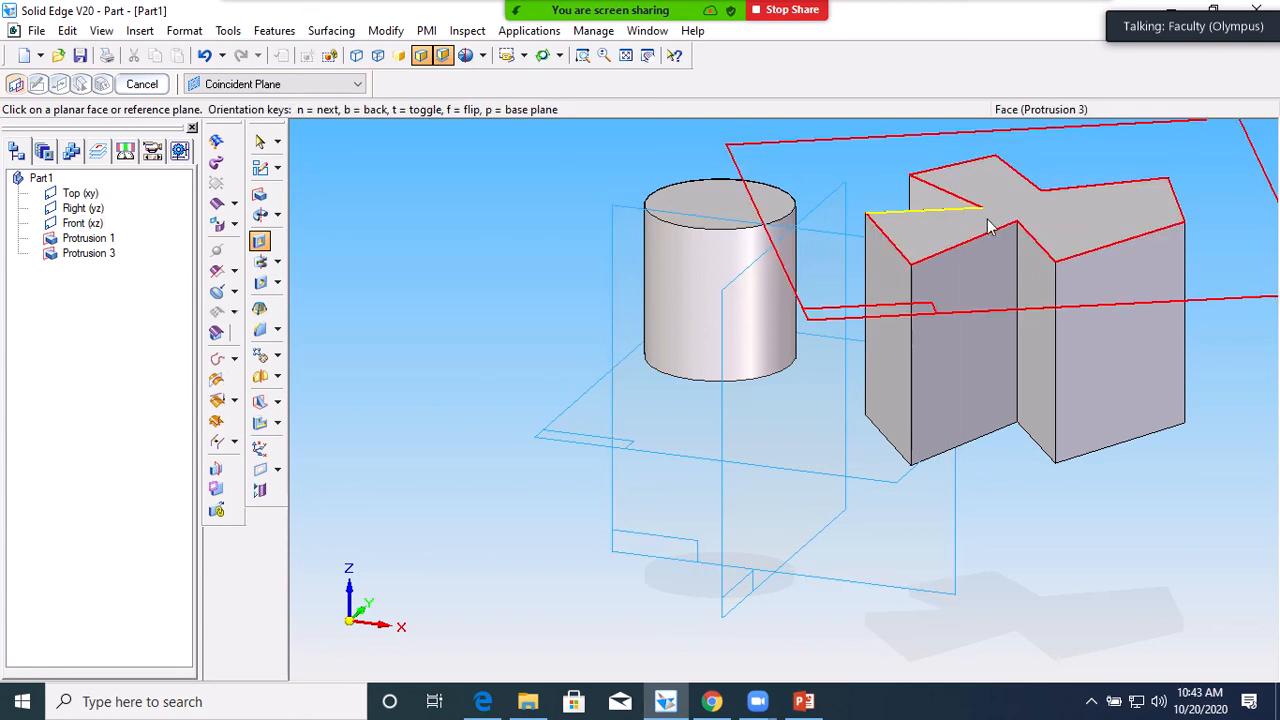
left_click(727, 220)
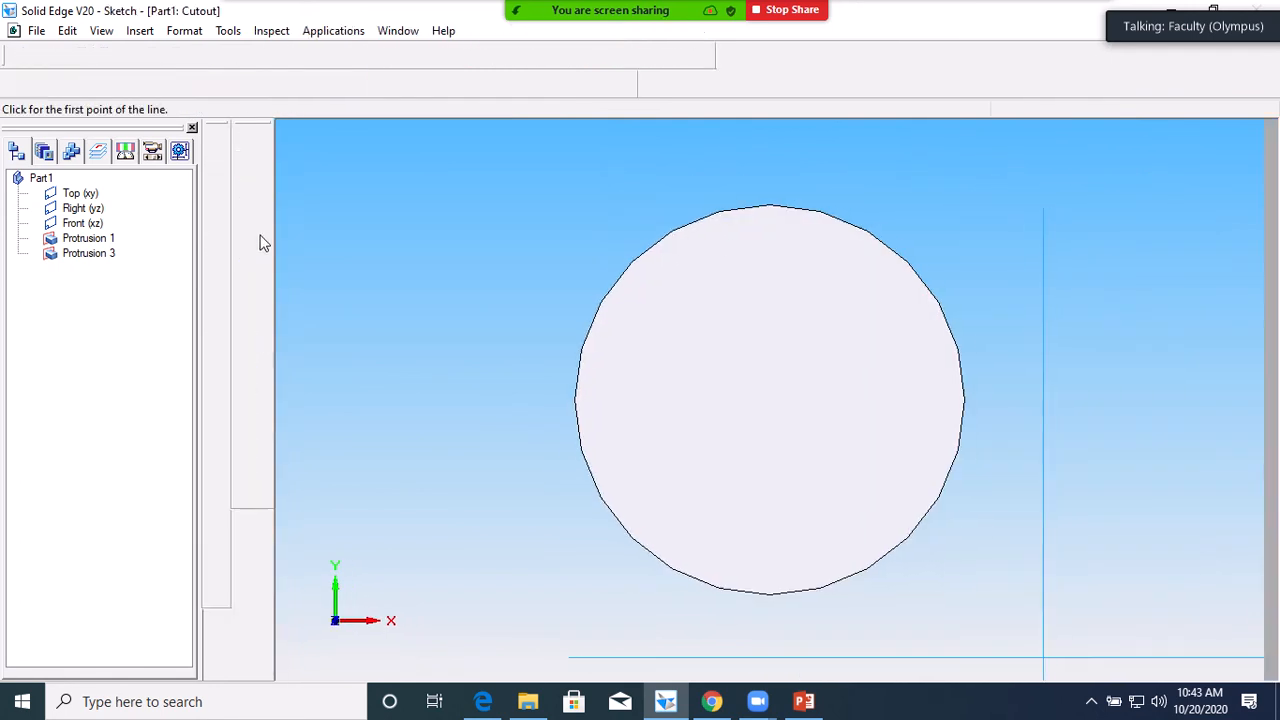
Draw a small rectangle inside the cylinder's circular top as the cutout profile
left_click(246, 246)
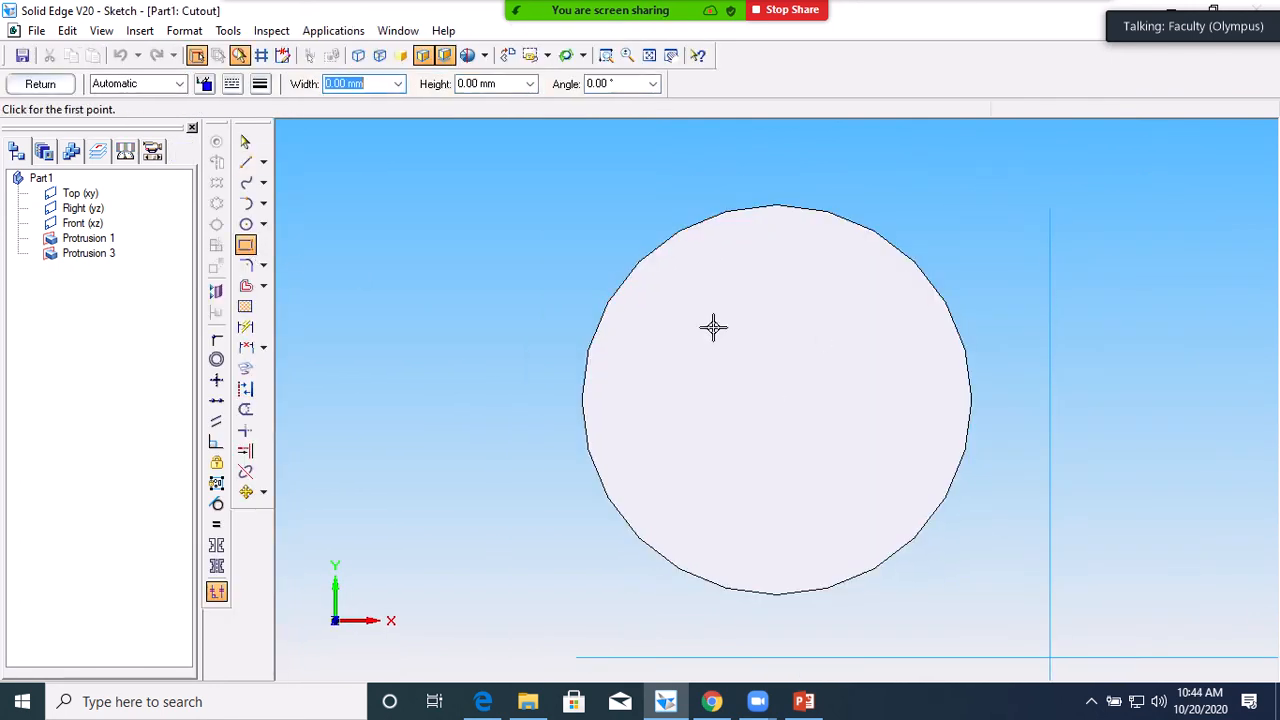
left_click(700, 337)
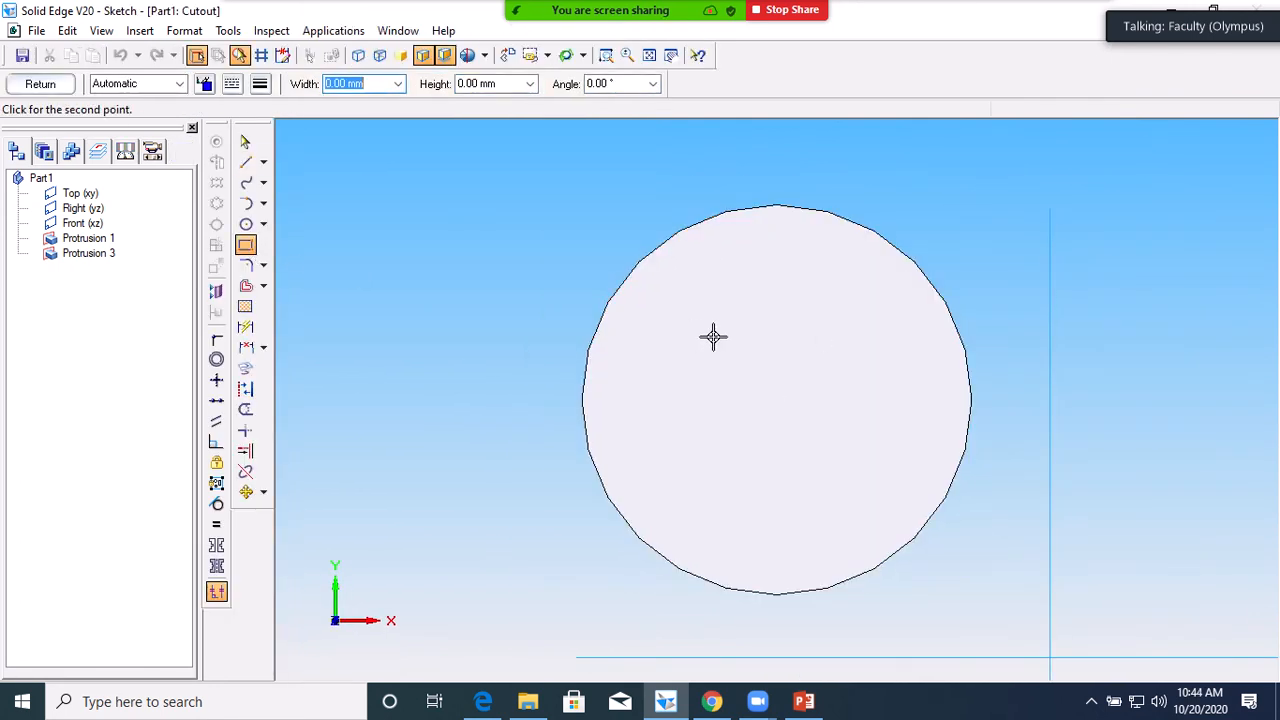
left_click(857, 336)
left_click(858, 470)
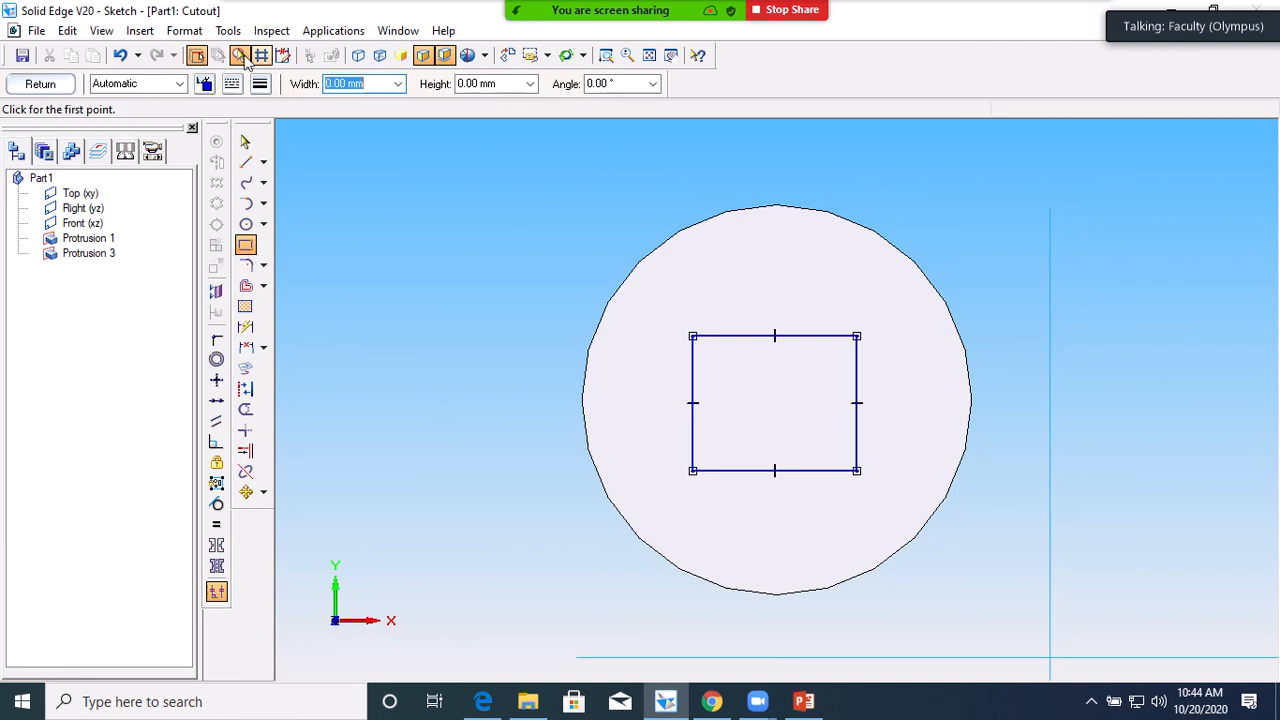
left_click(42, 85)
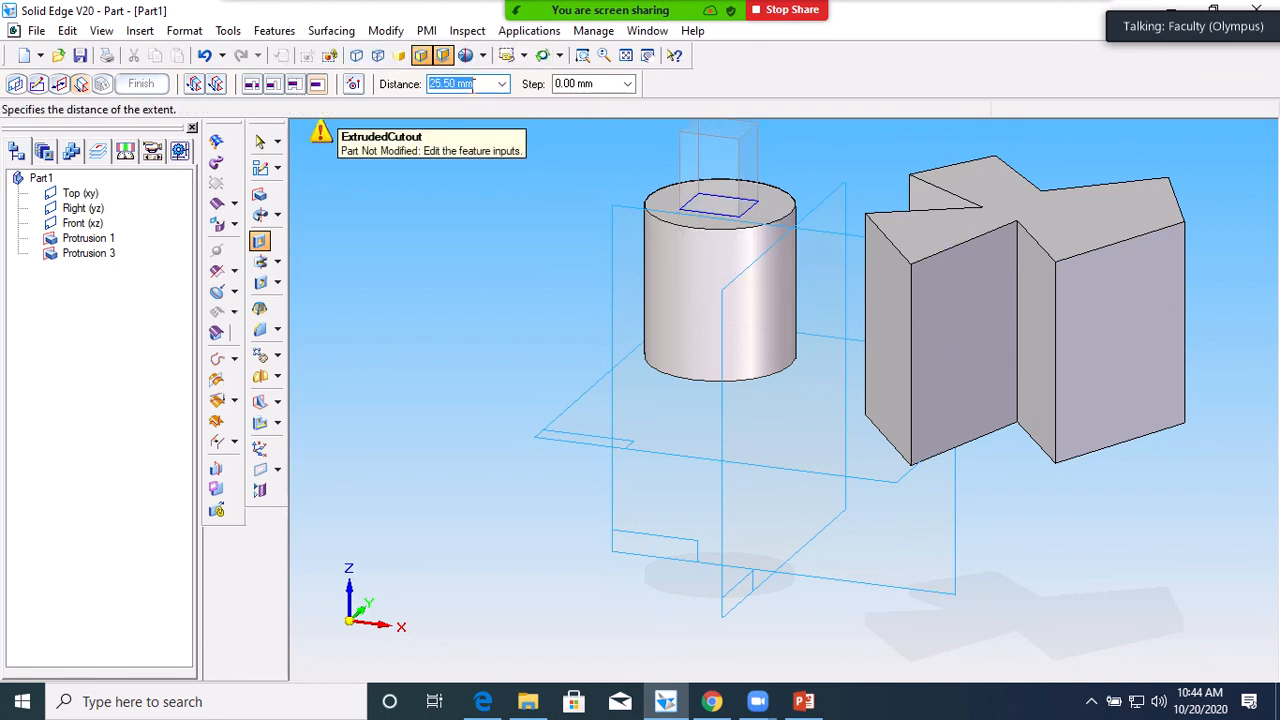
Cut the rectangle Through All of the cylinder, creating Cutout 1
left_click(252, 85)
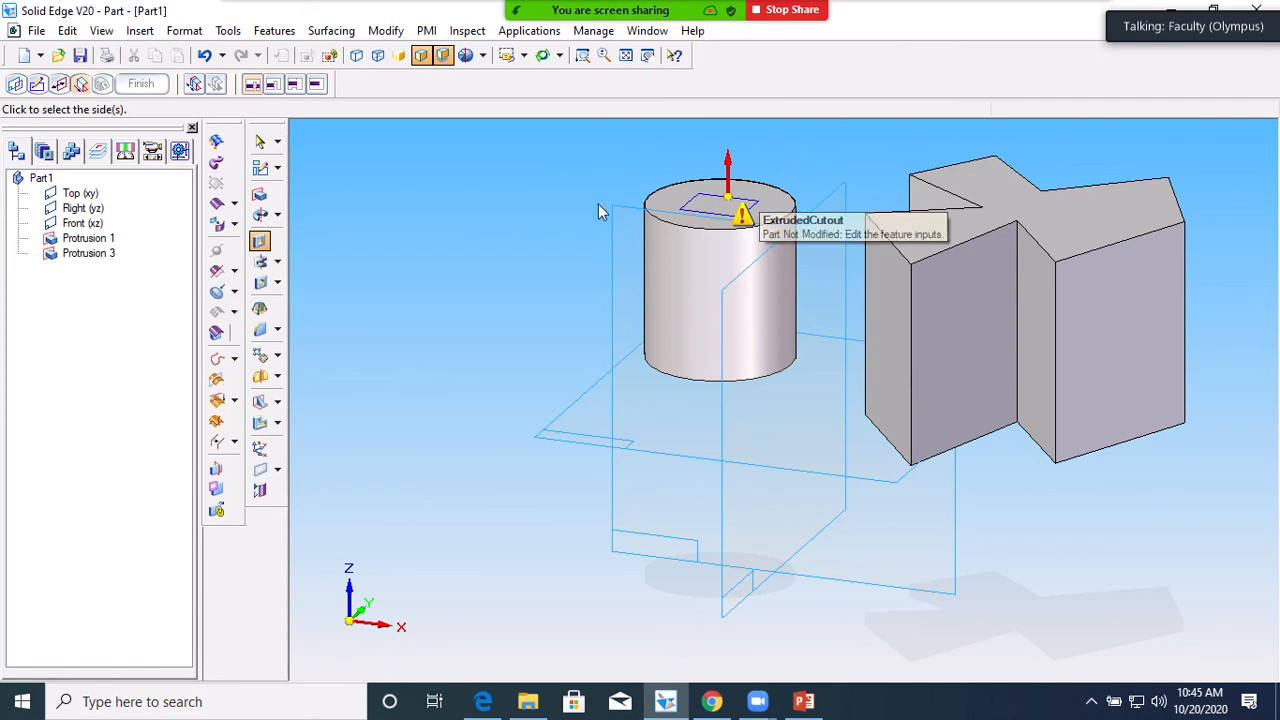
left_click(531, 325)
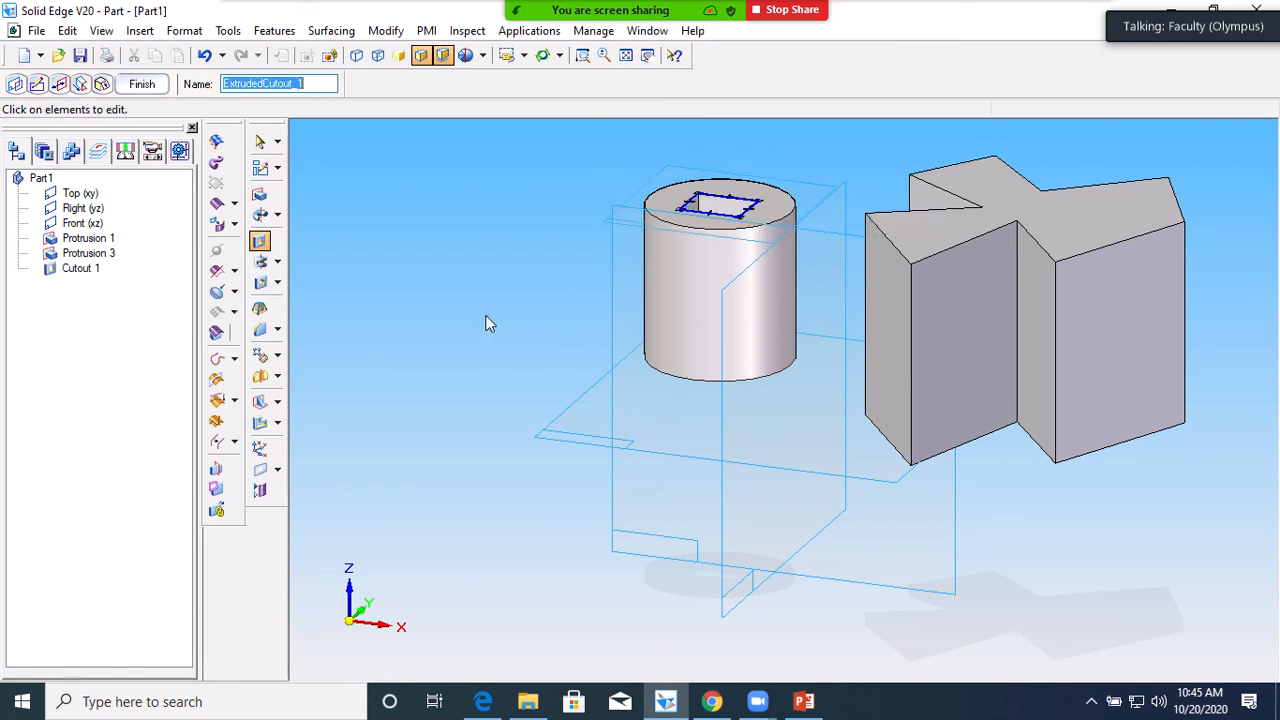
middle_click_drag(486, 310, 527, 310)
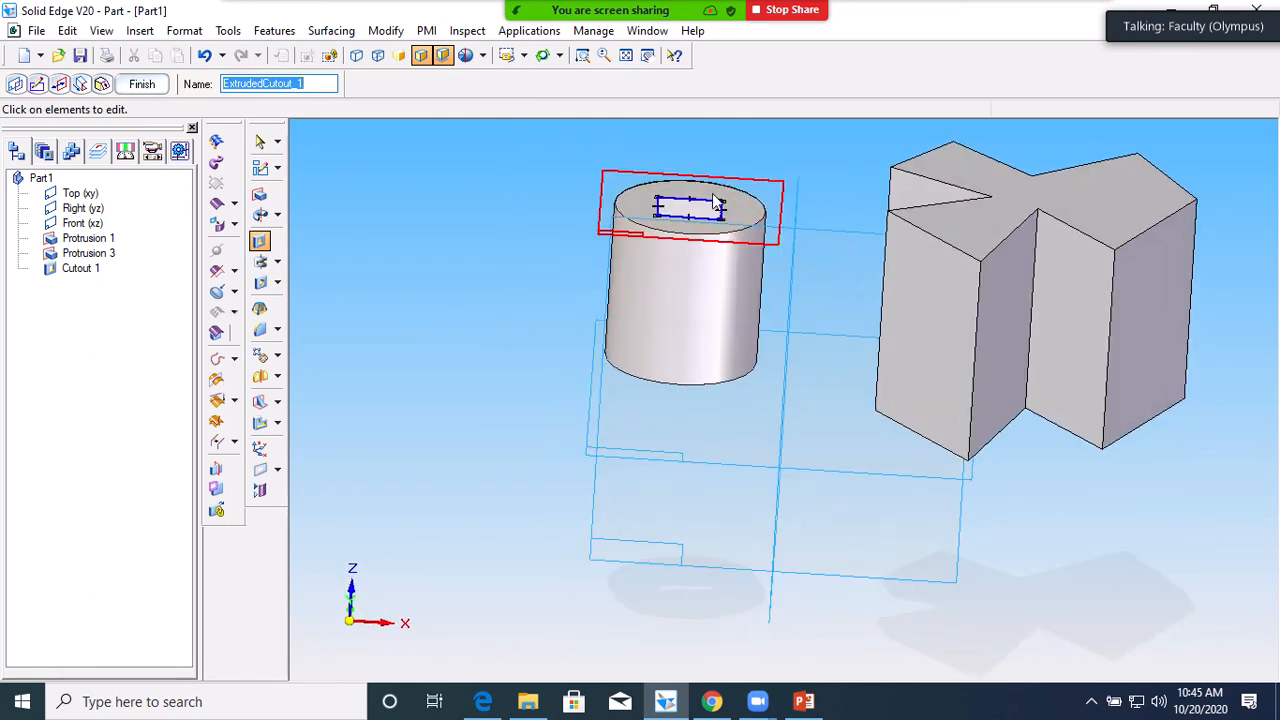
left_click(203, 57)
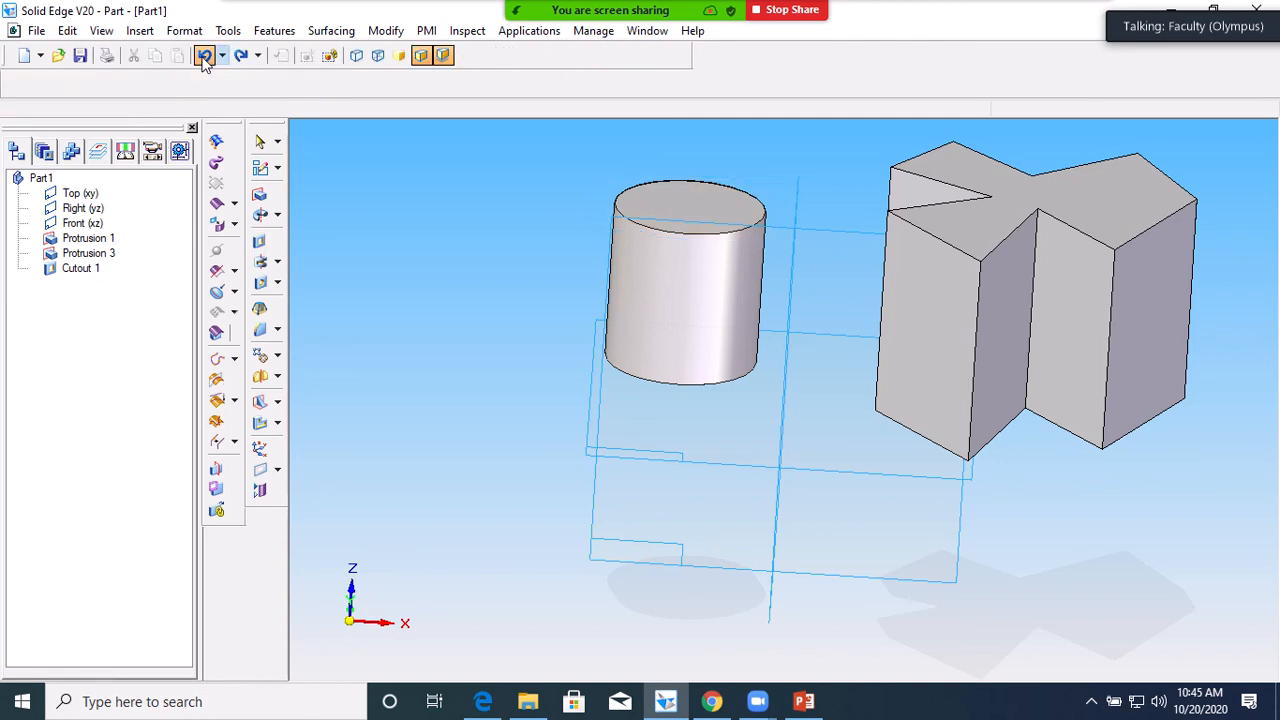
Undo the cutout, block and cylinder, then start a revolved protrusion on Front (xz)
left_click(203, 57)
left_click(203, 57)
left_click(204, 58)
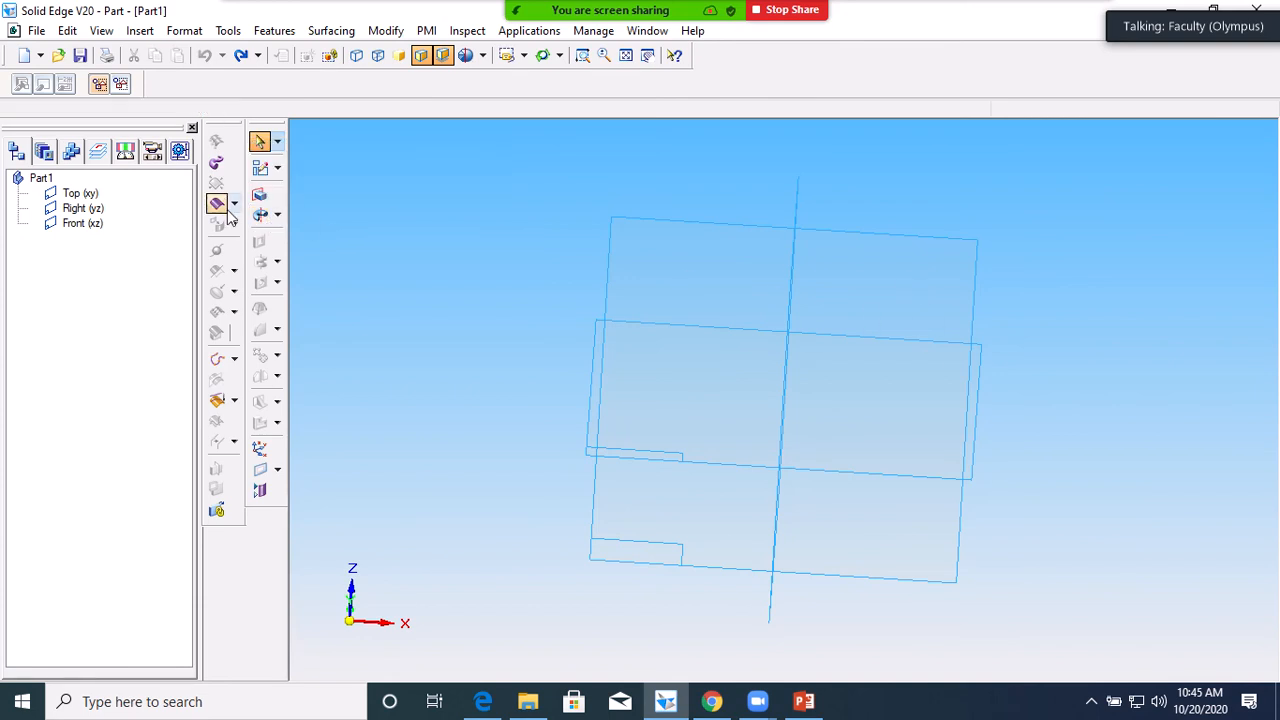
left_click(259, 216)
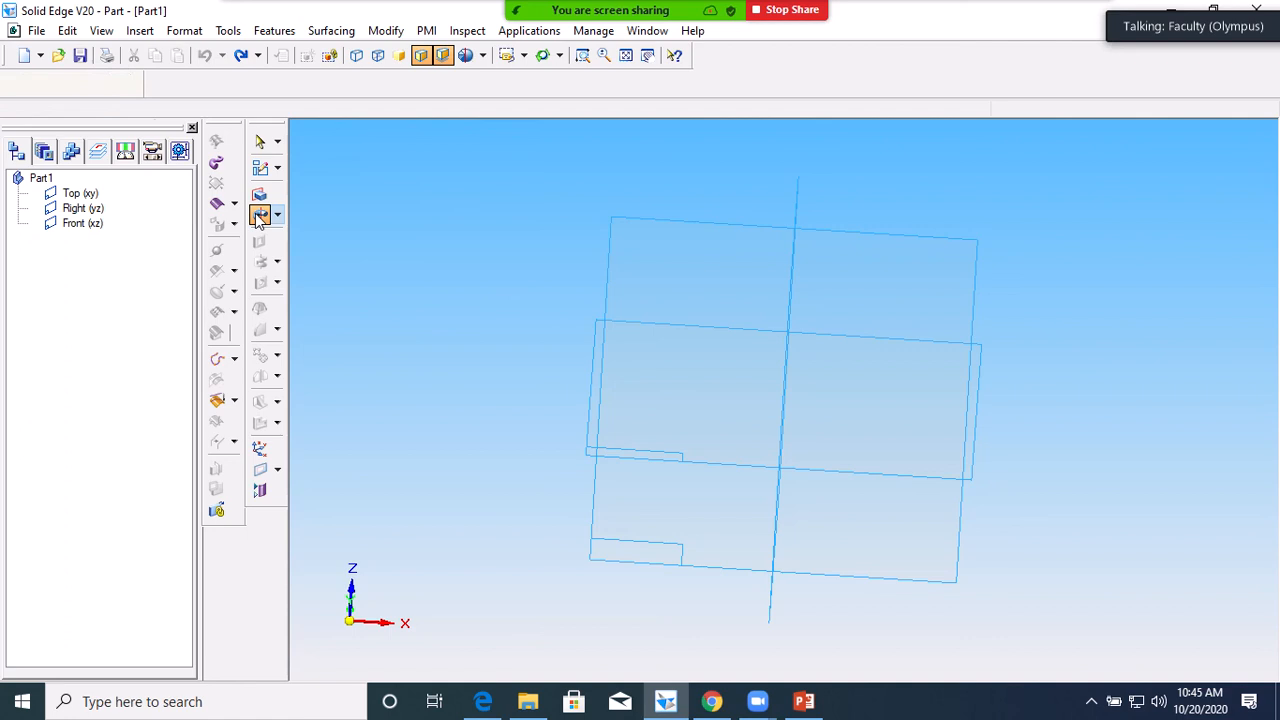
left_click(887, 279)
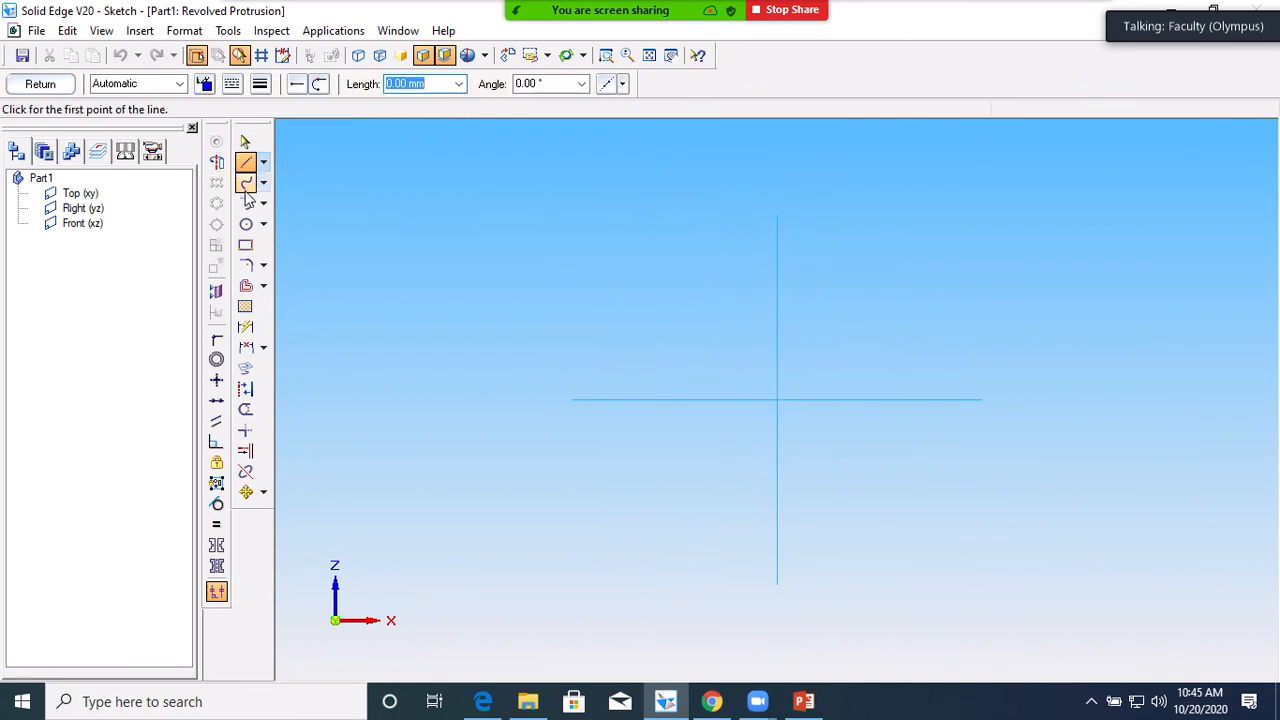
Draw a 20.94 mm circle up-right of the origin; make the vertical reference line the axis
left_click(246, 224)
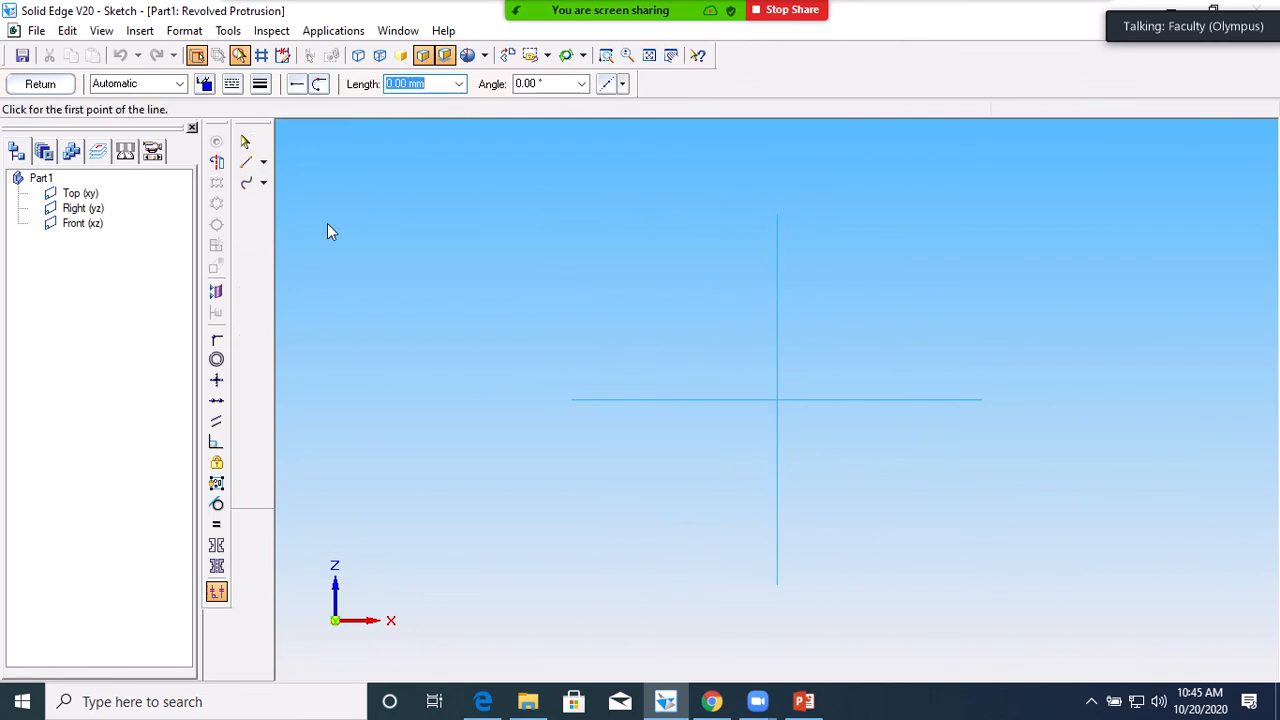
left_click(889, 250)
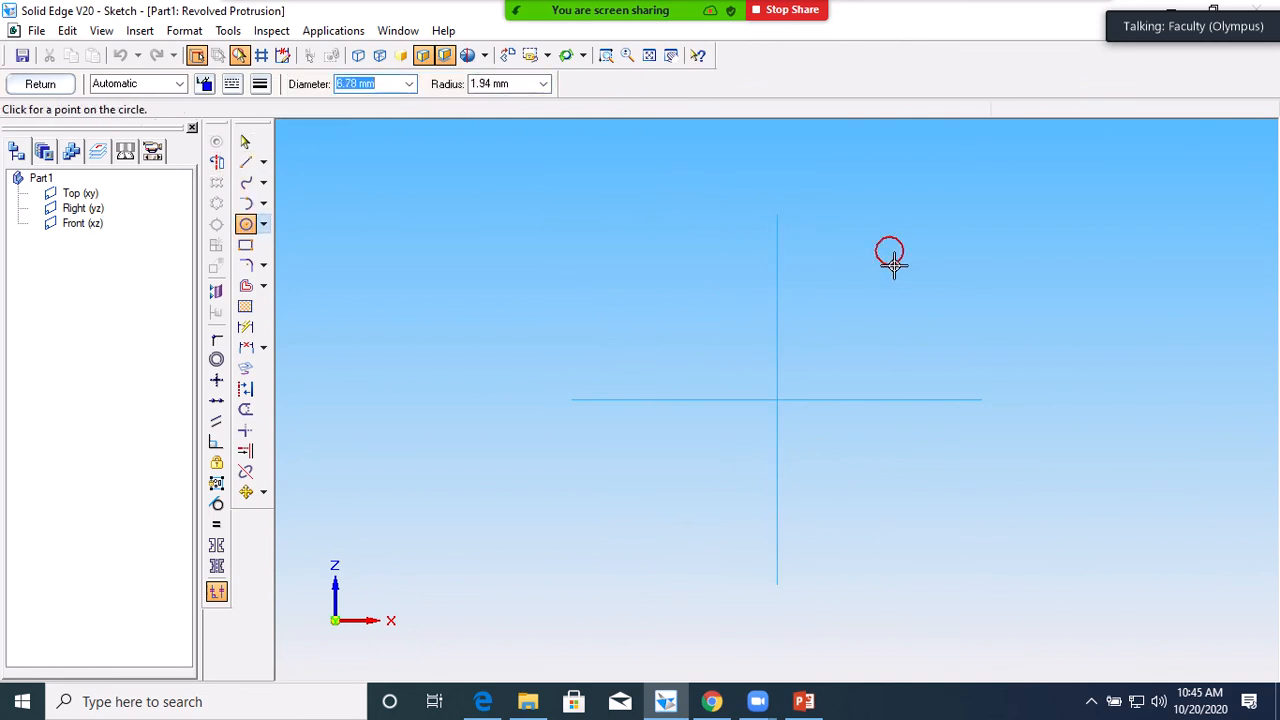
left_click(916, 277)
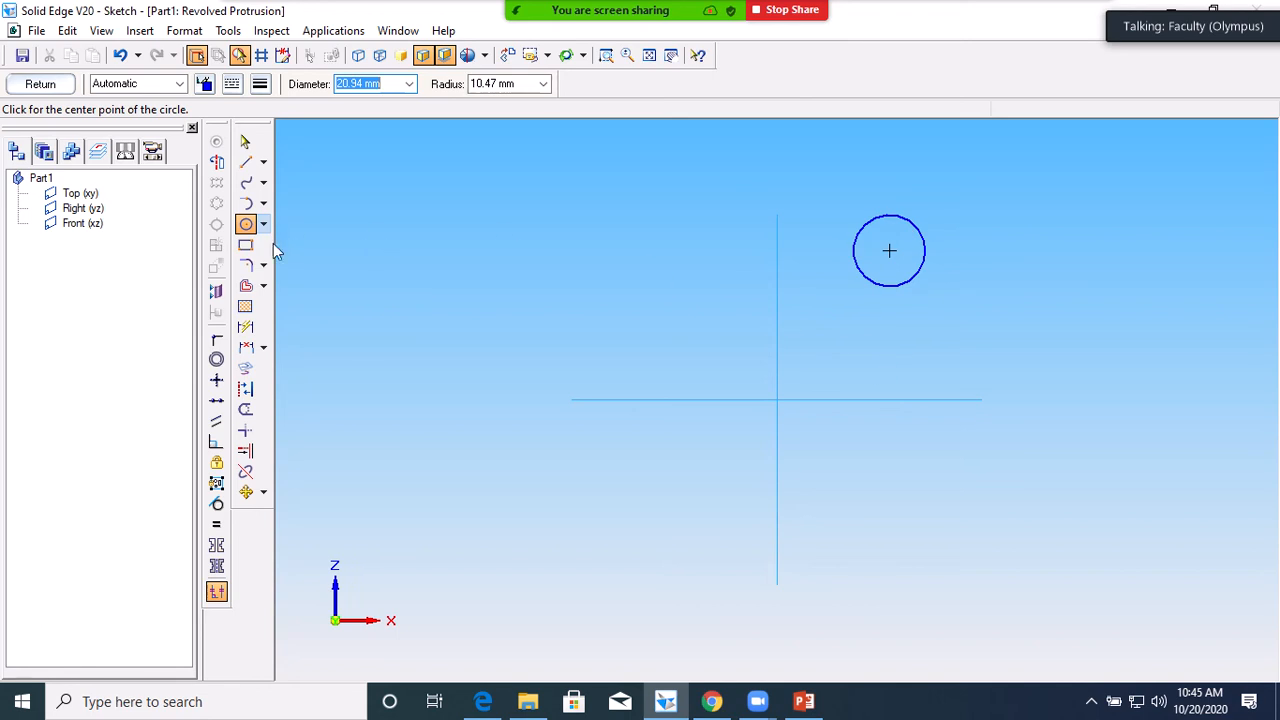
left_click(216, 161)
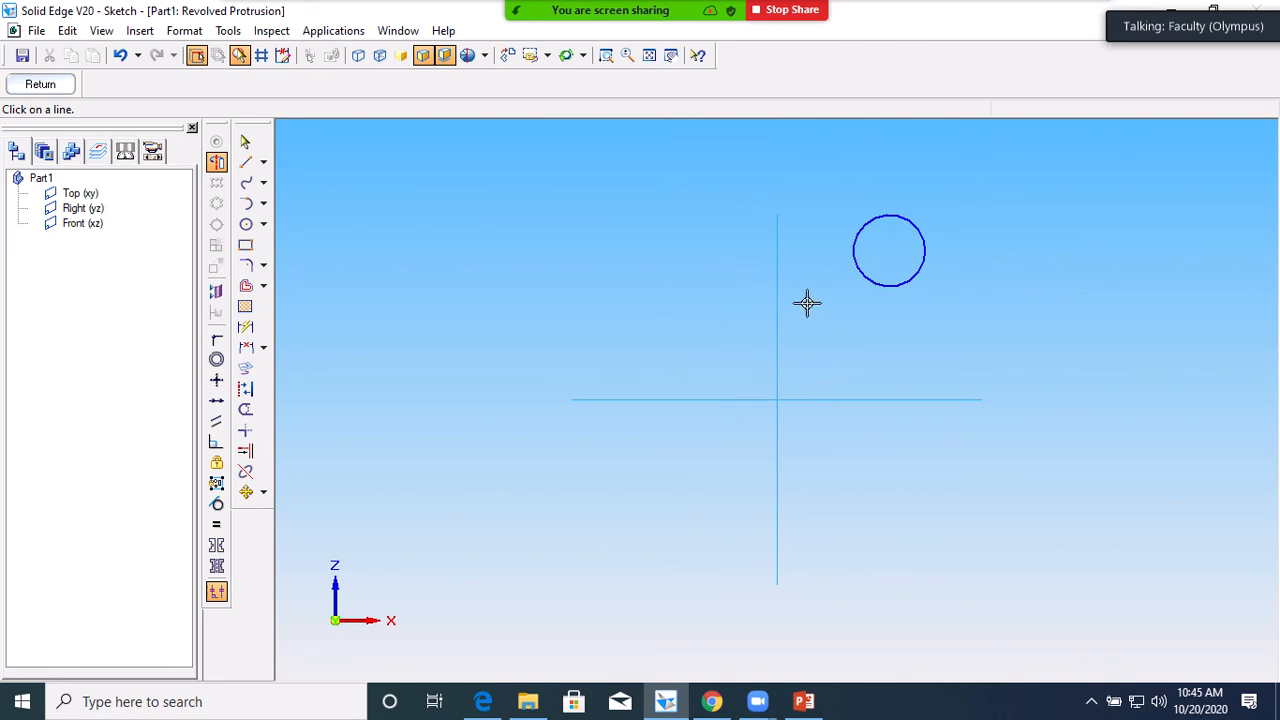
left_click(774, 364)
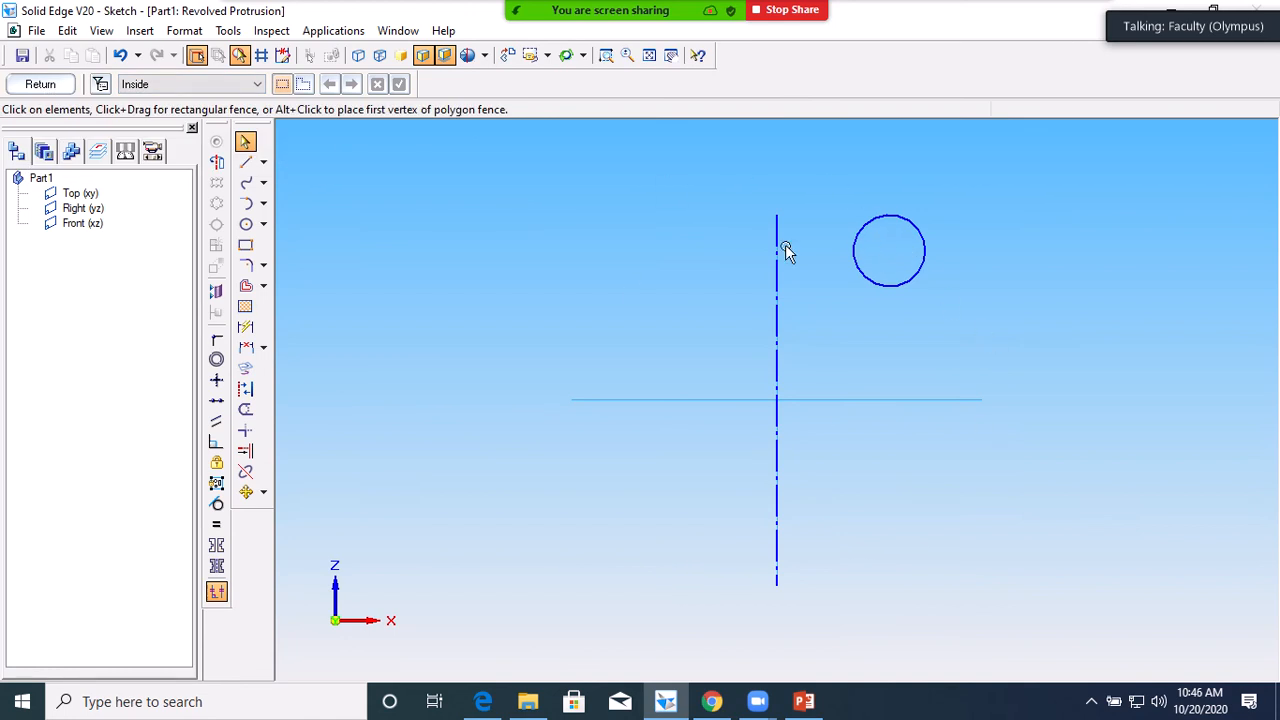
Revolve the circle a full 360° into a torus (Protrusion 1) and view it from above
left_click(40, 85)
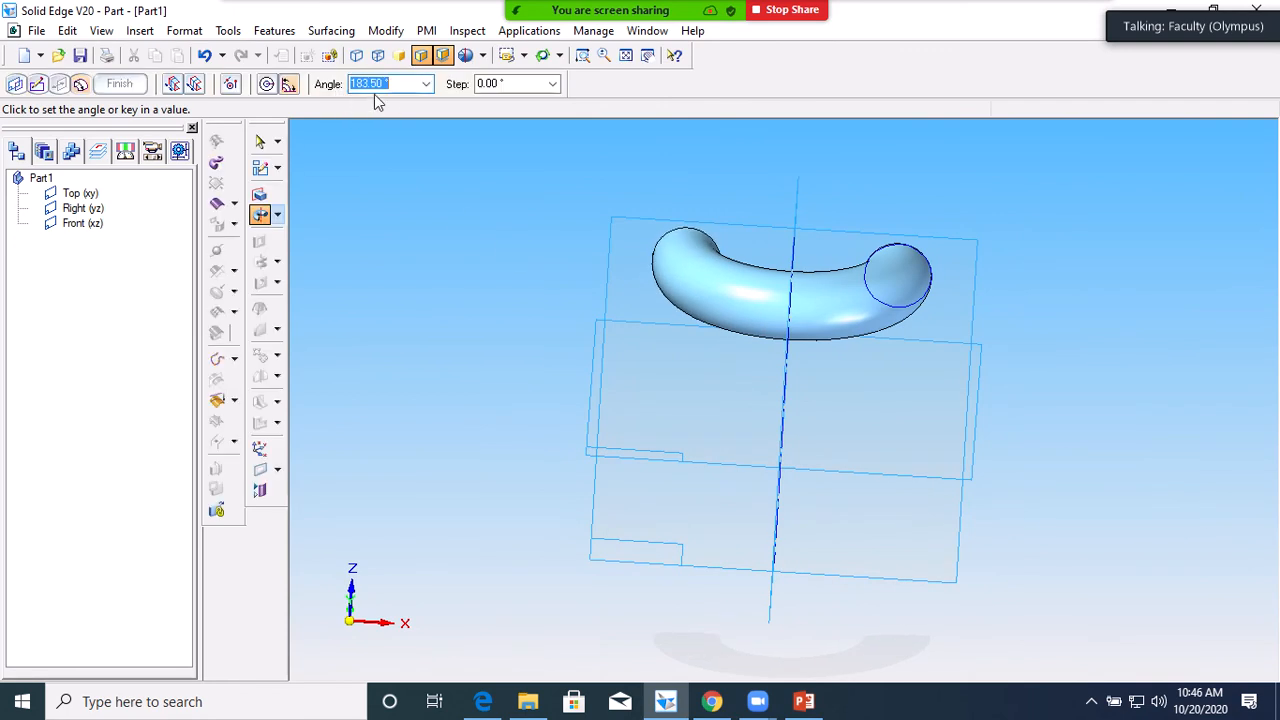
left_click(268, 86)
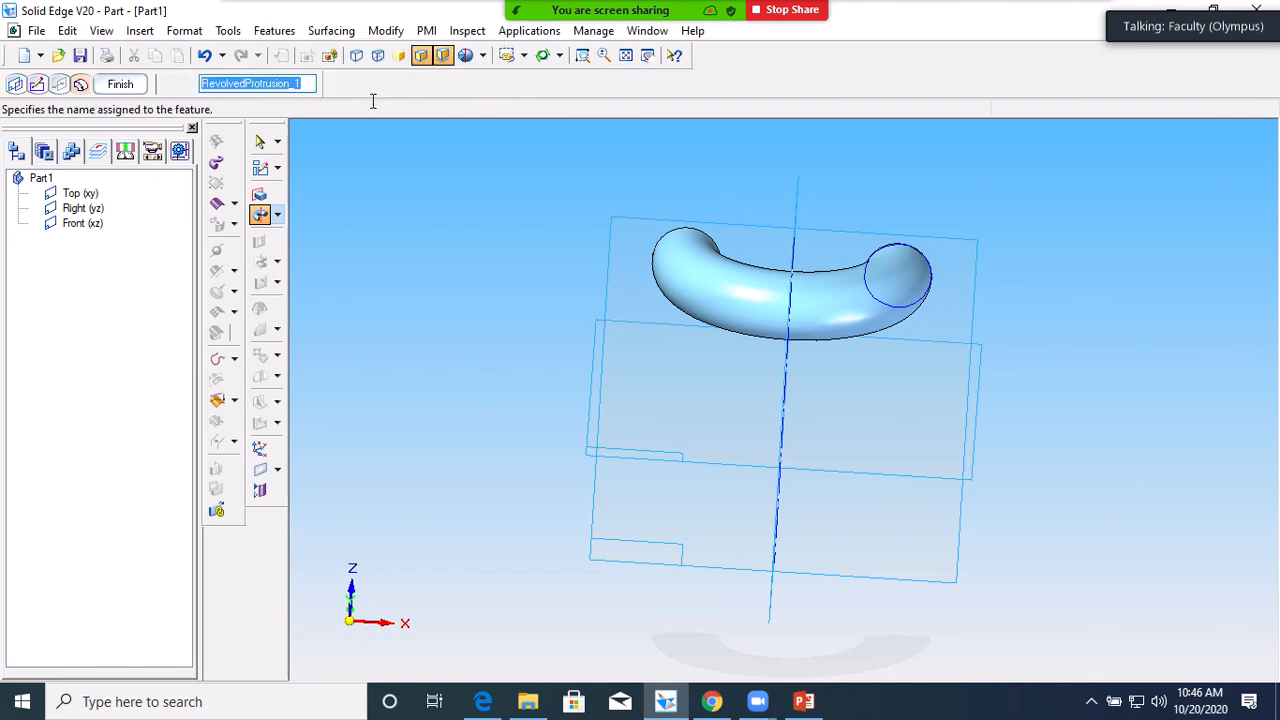
left_click(124, 80)
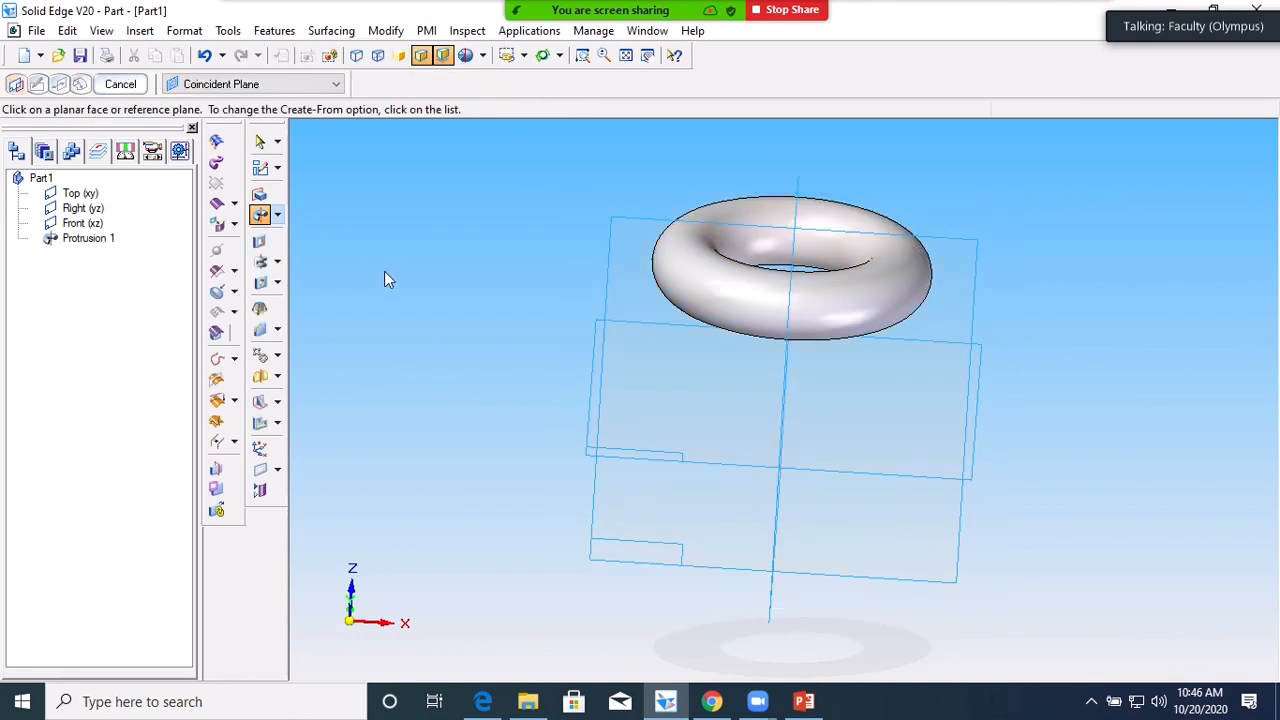
middle_click_drag(384, 269, 385, 363)
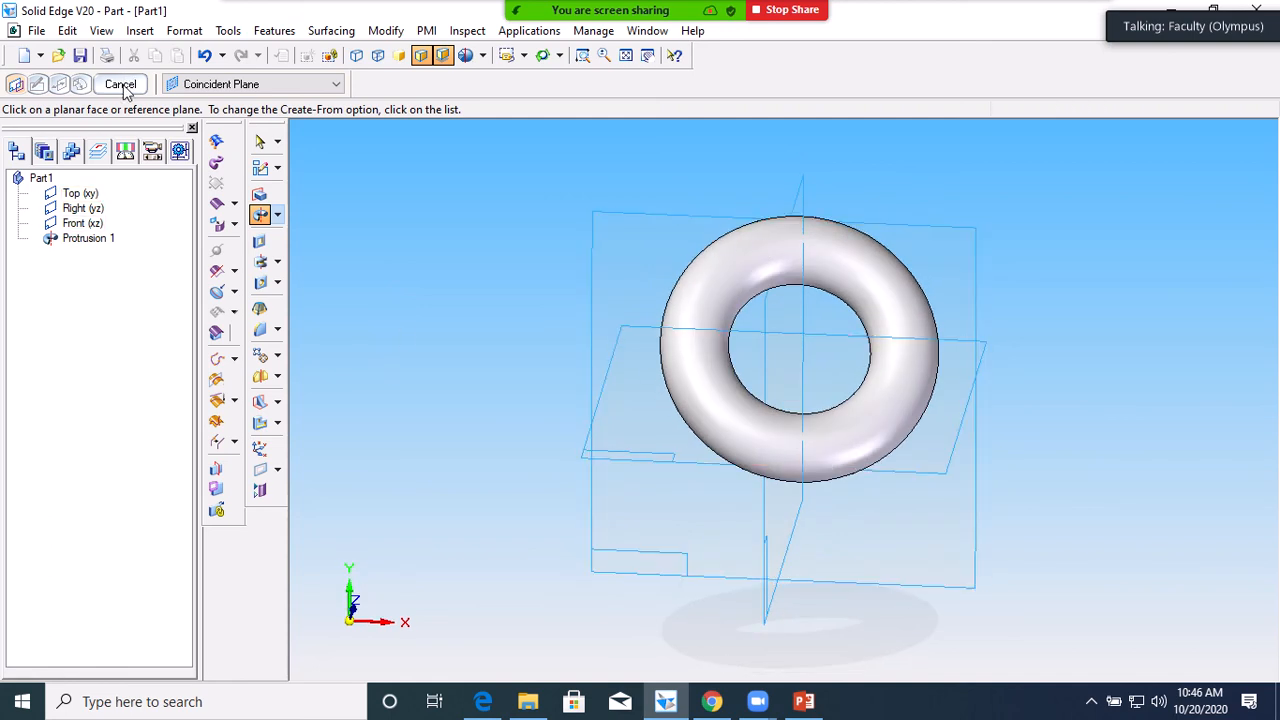
Start a new revolve on the Front (xz) plane and draw a rectangle right of the axis
left_click(259, 218)
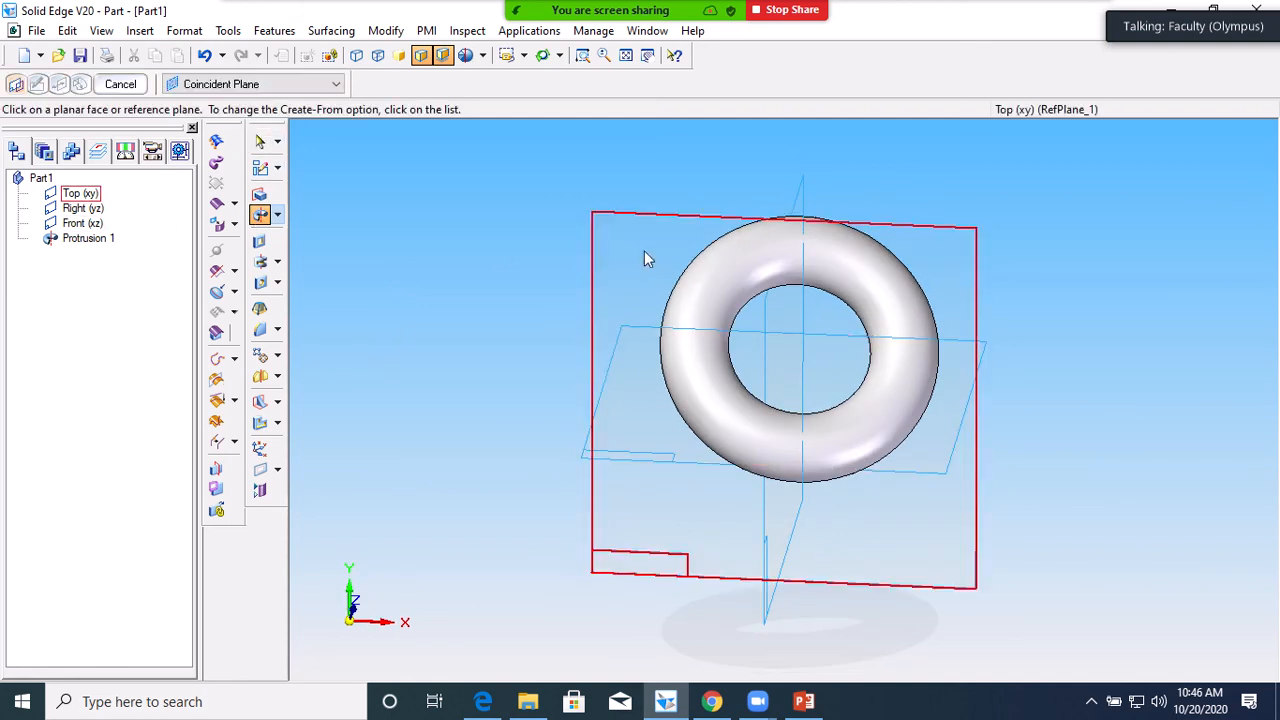
left_click(80, 224)
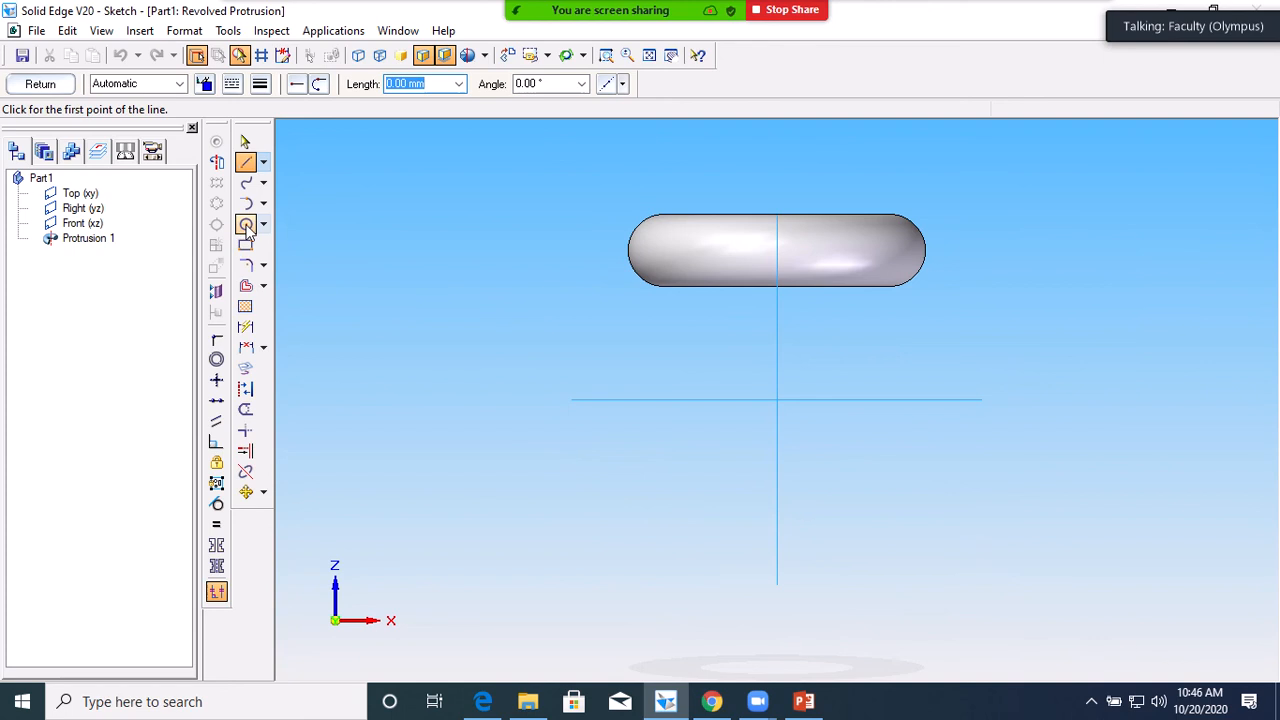
left_click(246, 245)
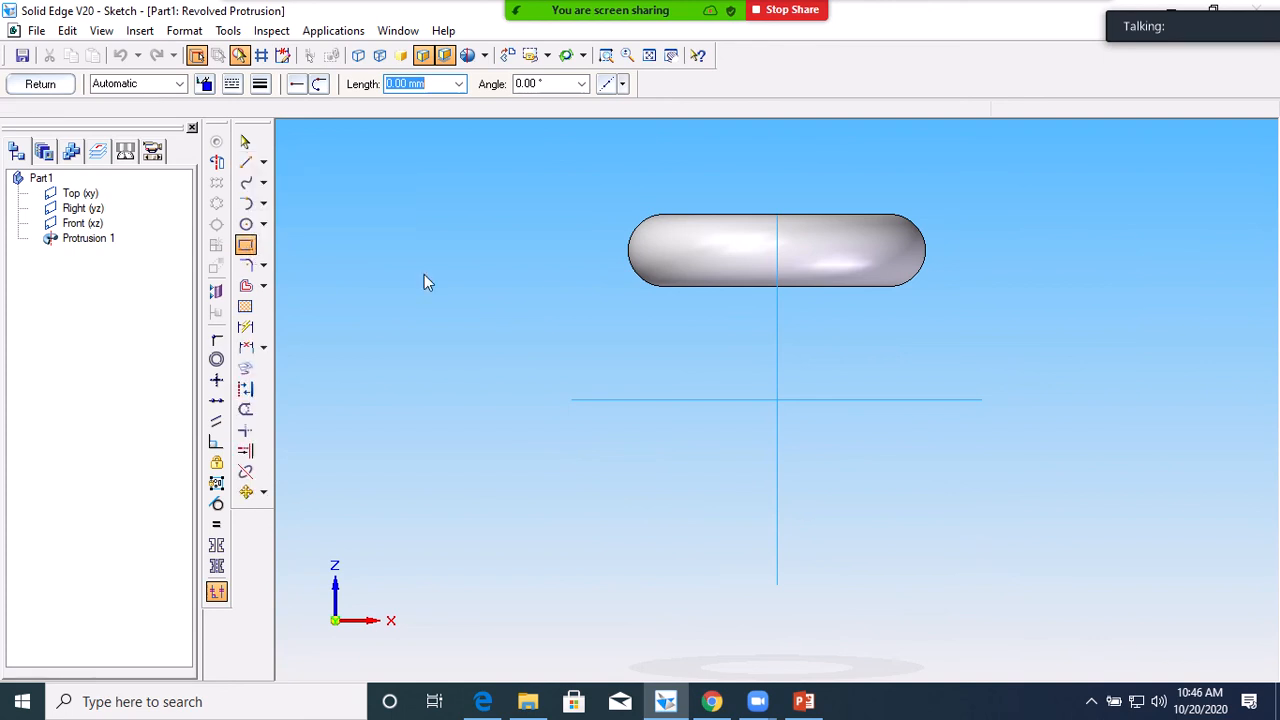
left_click(910, 344)
left_click(949, 294)
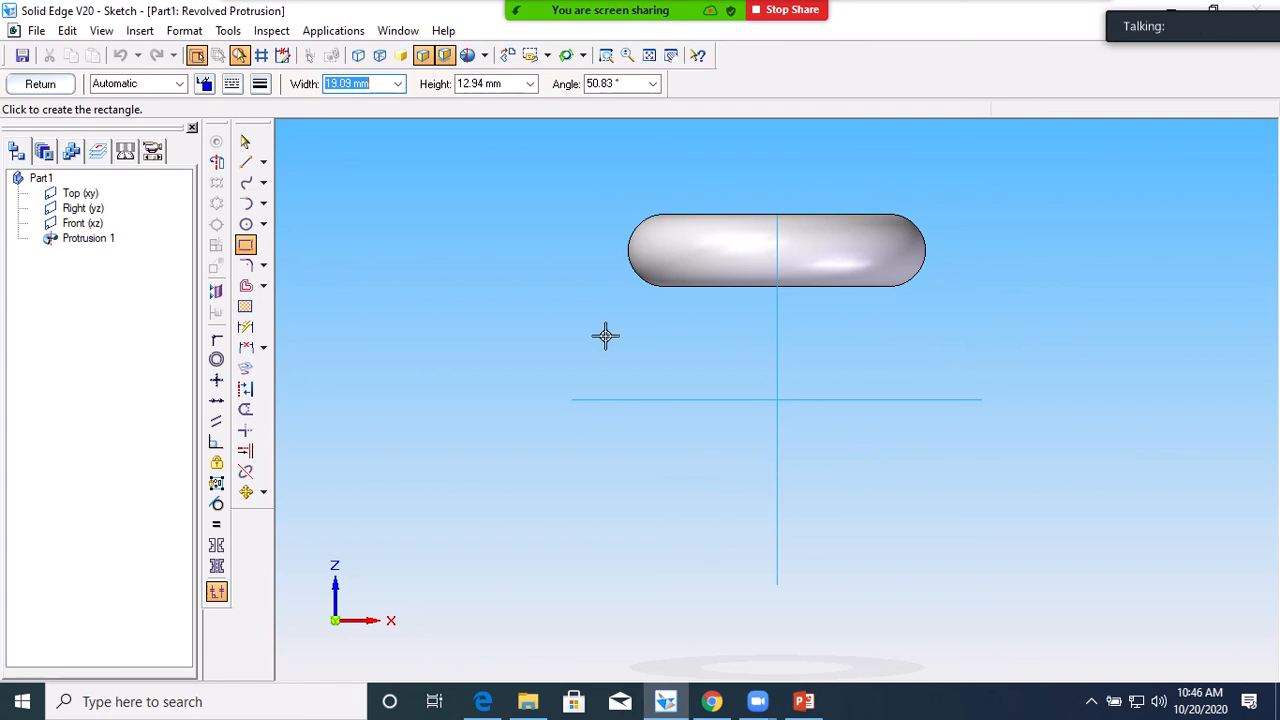
Draw a closed four-line diamond and set the vertical line as its revolution axis
left_click(246, 163)
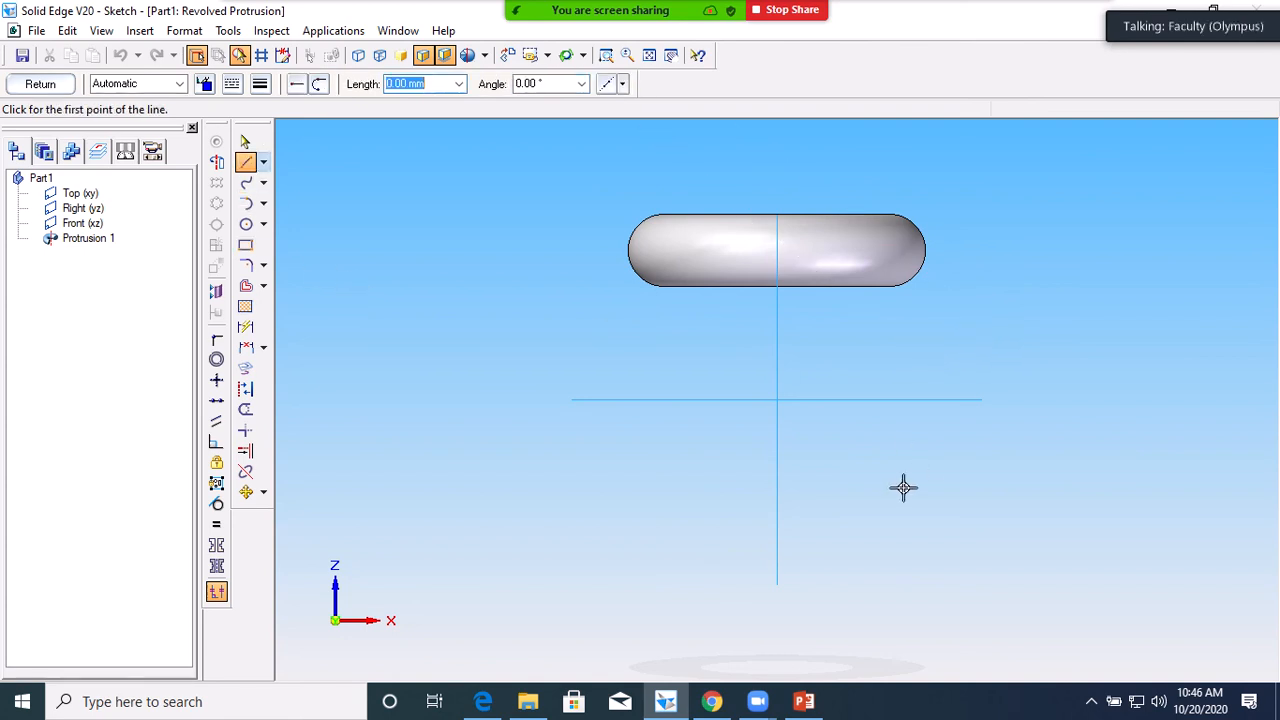
left_click(902, 487)
left_click(931, 447)
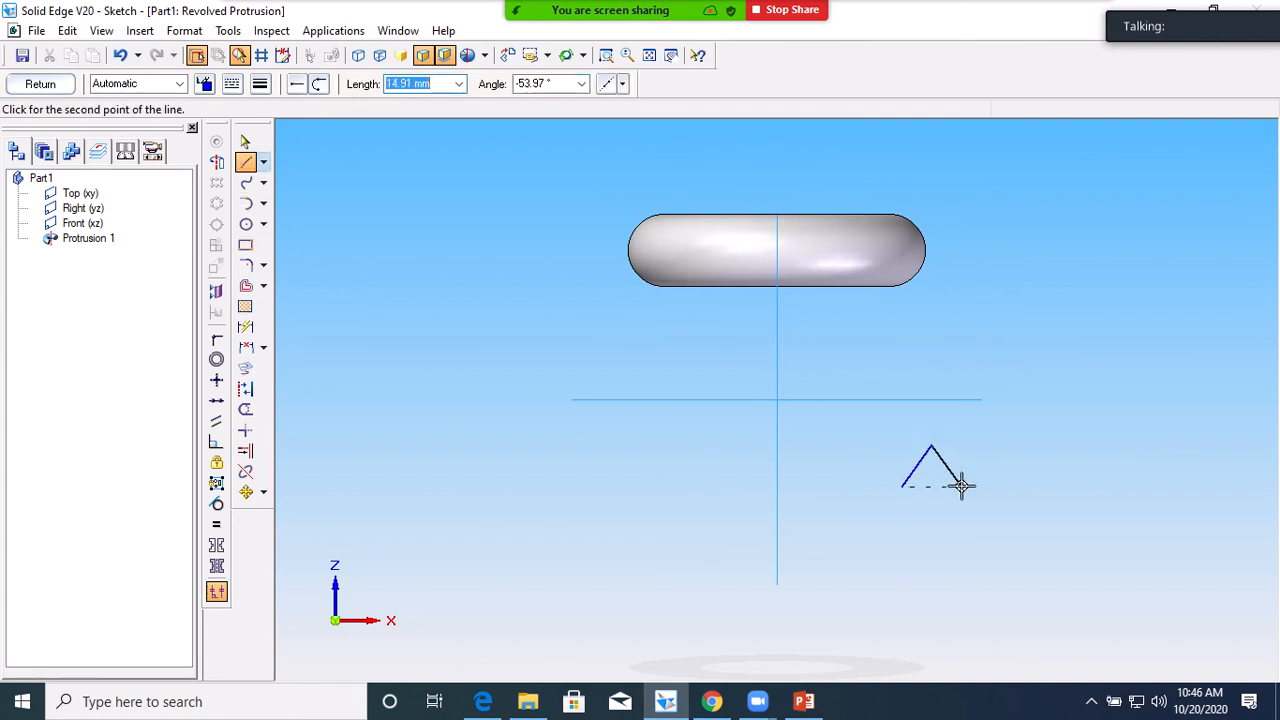
left_click(963, 487)
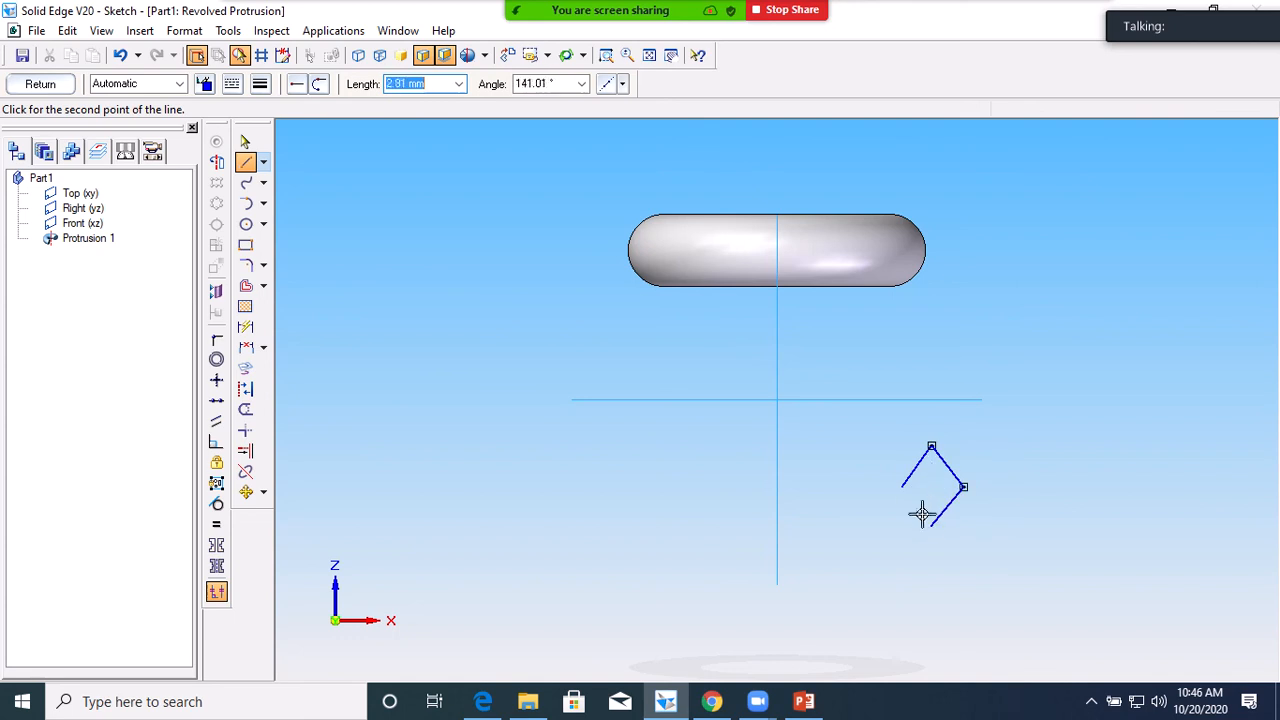
left_click(931, 524)
left_click(902, 487)
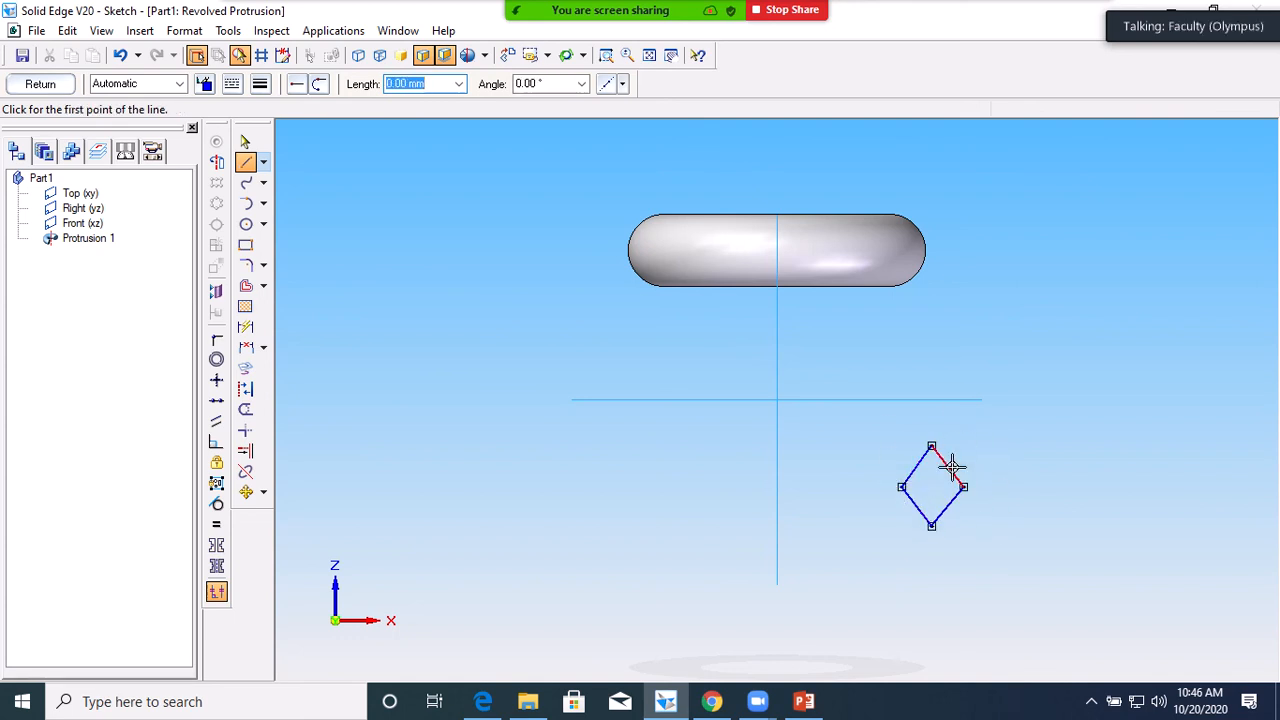
left_click(216, 162)
left_click(776, 563)
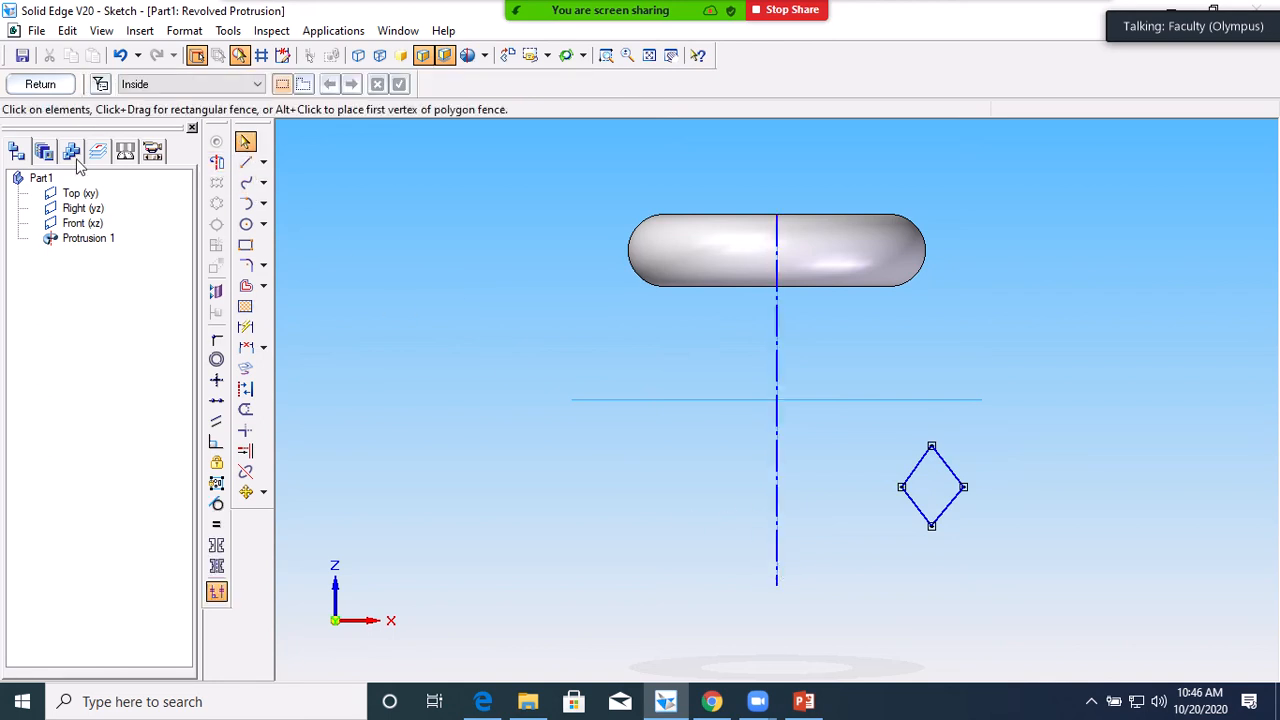
left_click(40, 86)
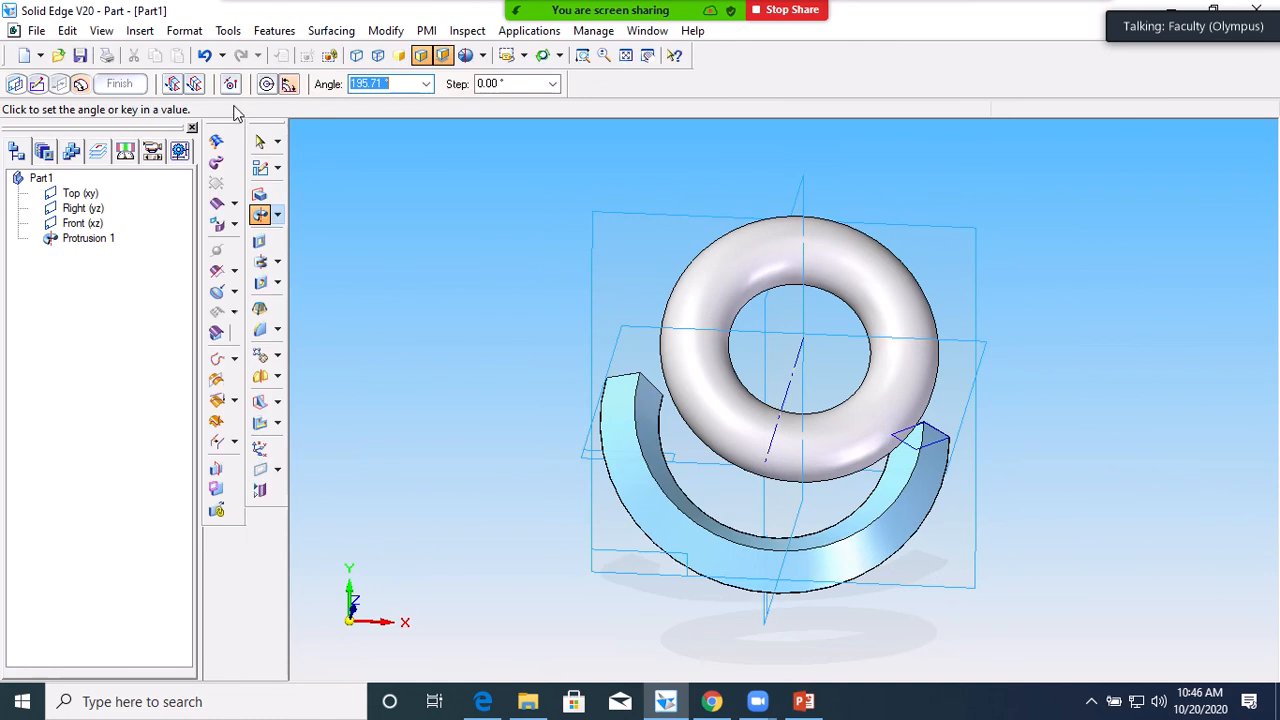
Revolve the diamond 360° into ring Protrusion 2, then switch to the dimetric view
left_click(287, 85)
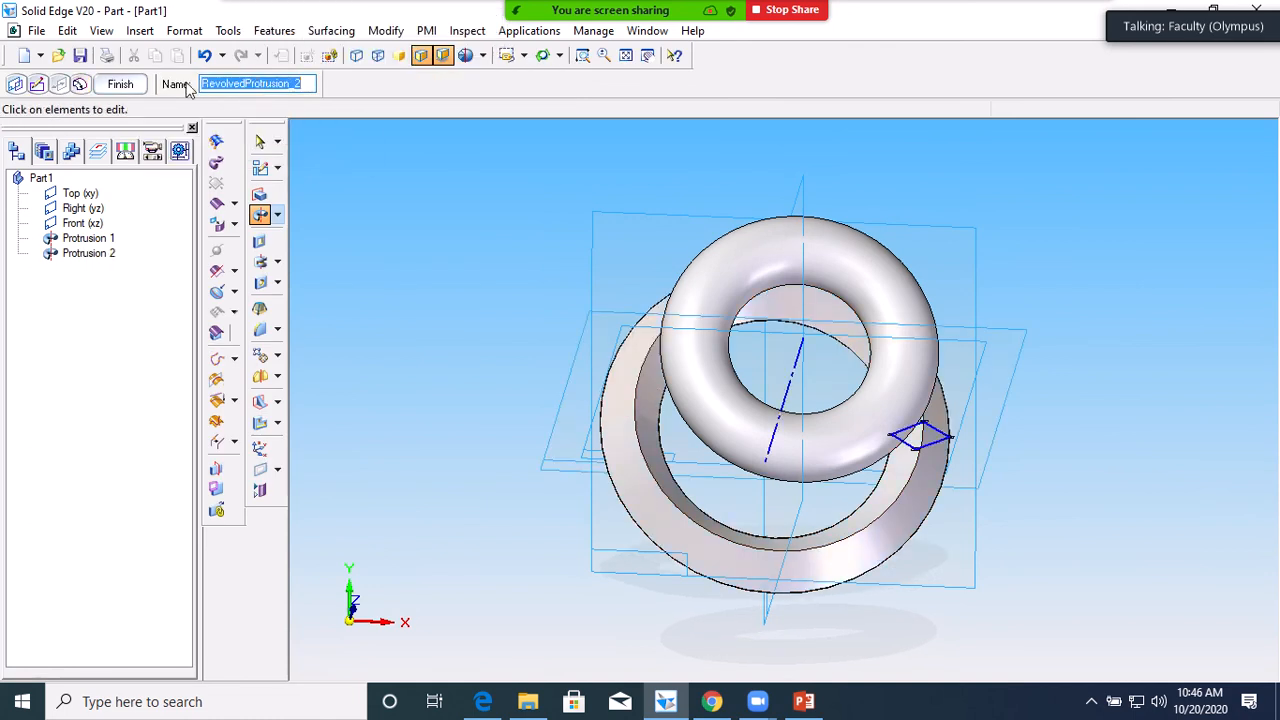
left_click(137, 80)
middle_click_drag(407, 332, 412, 268)
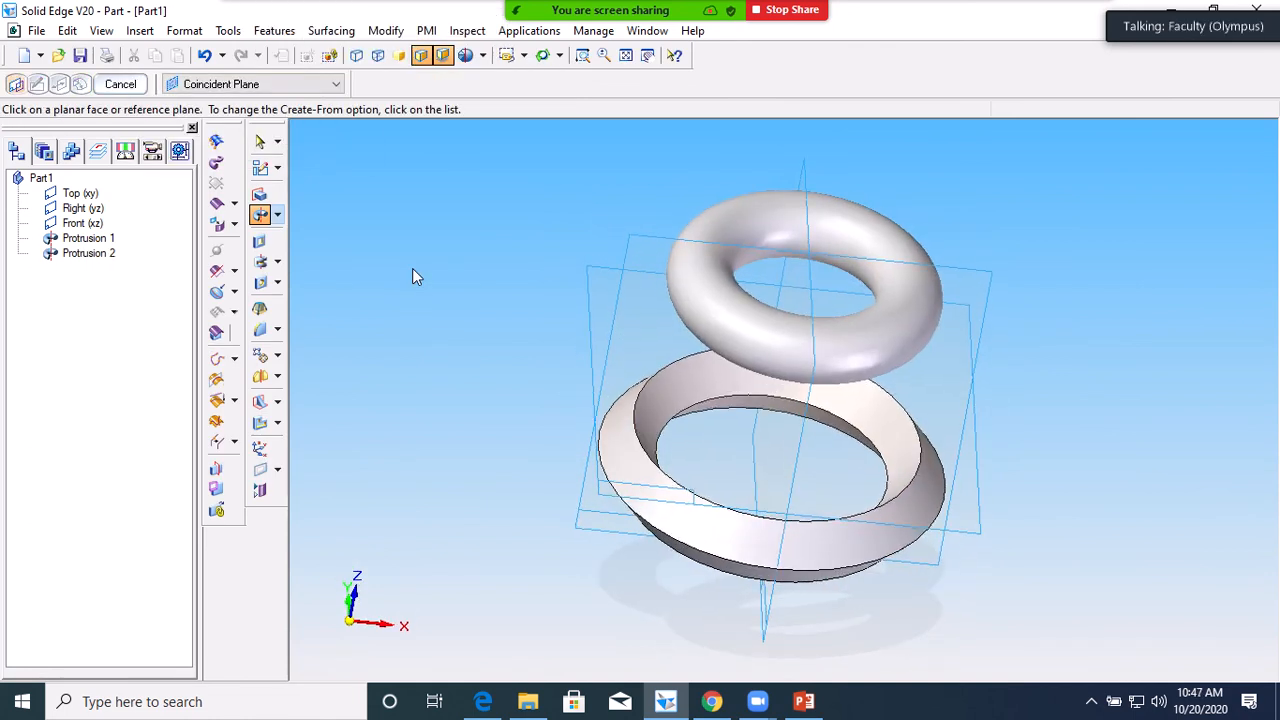
left_click(523, 56)
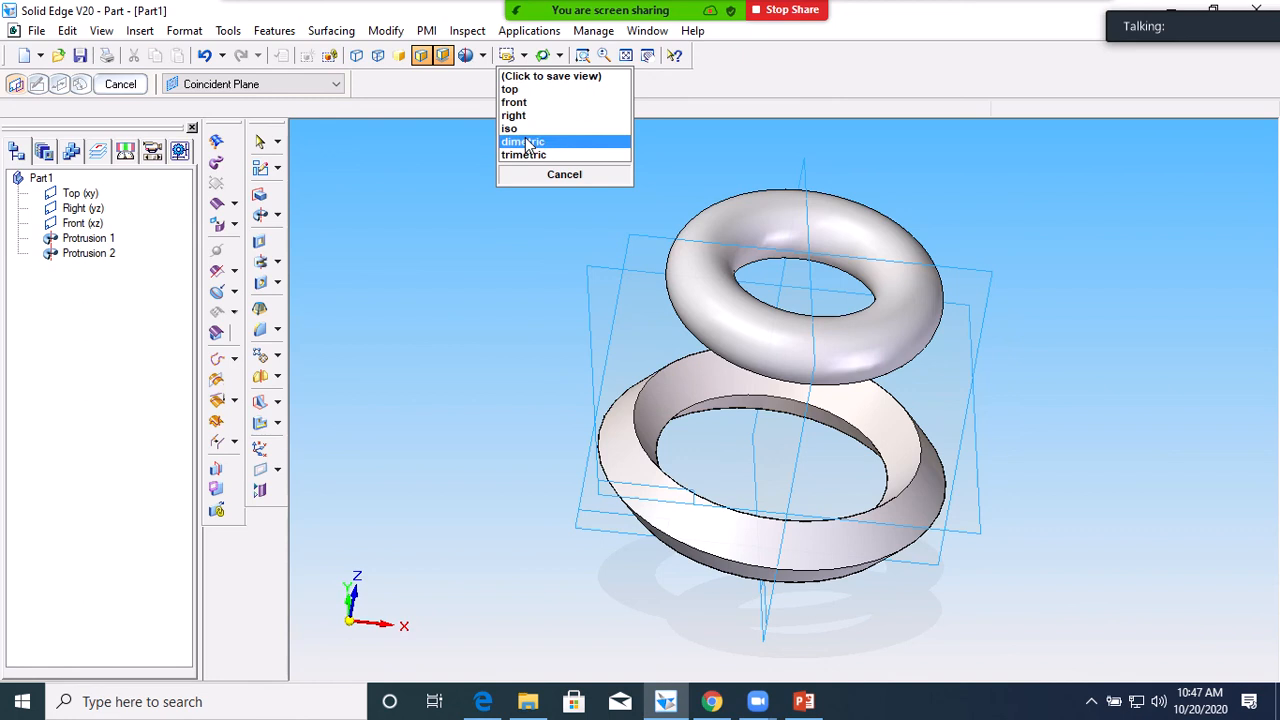
left_click(528, 141)
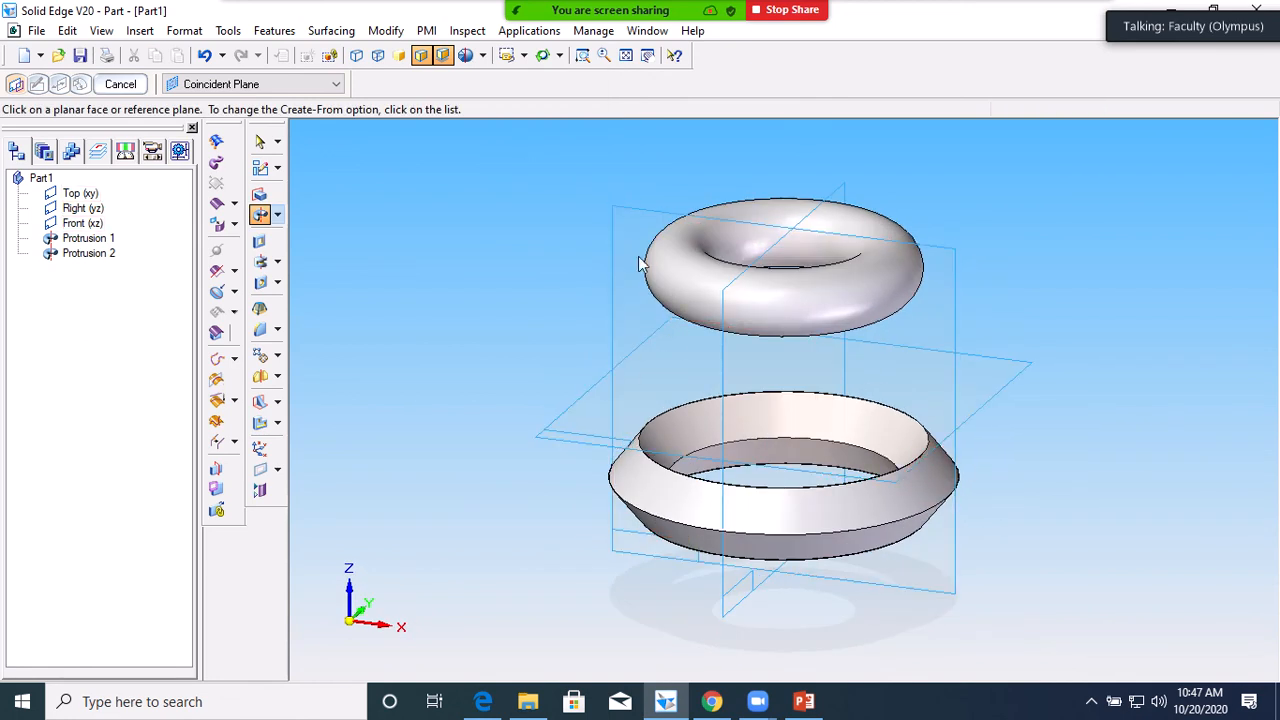
Try a swept cutout and accept its options, then pick Revolved Cutout instead
left_click(279, 217)
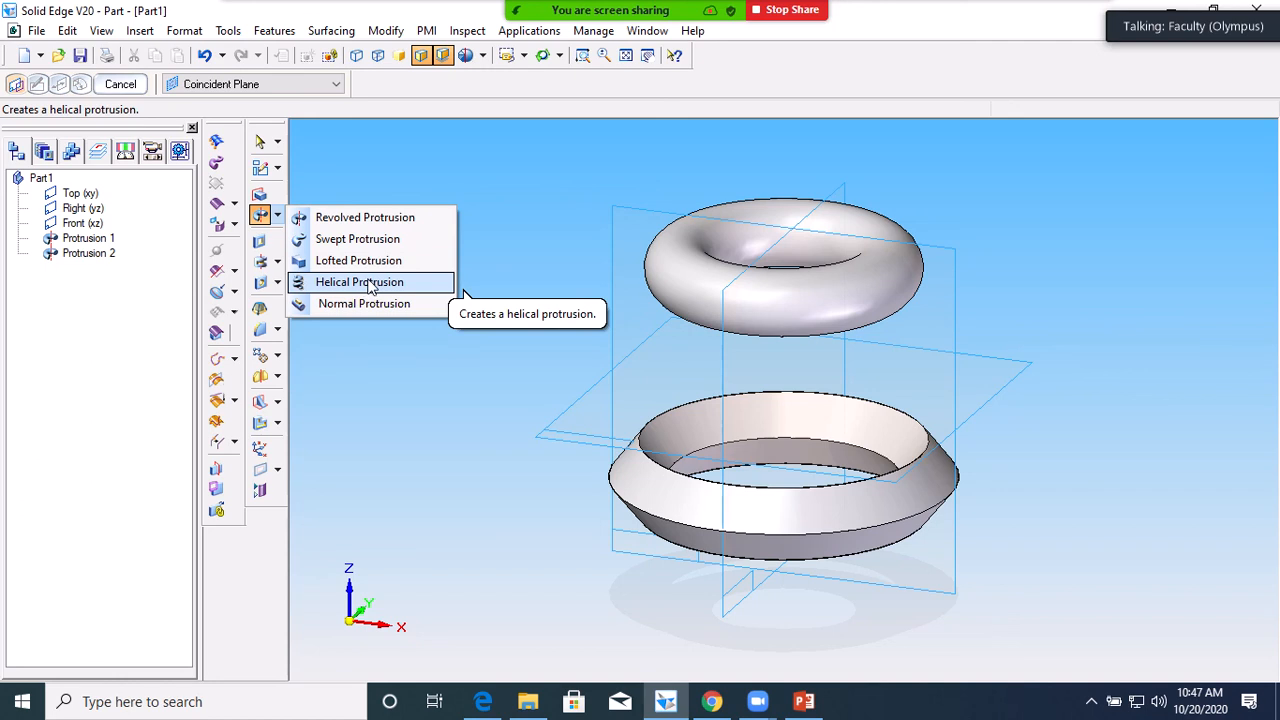
left_click(491, 246)
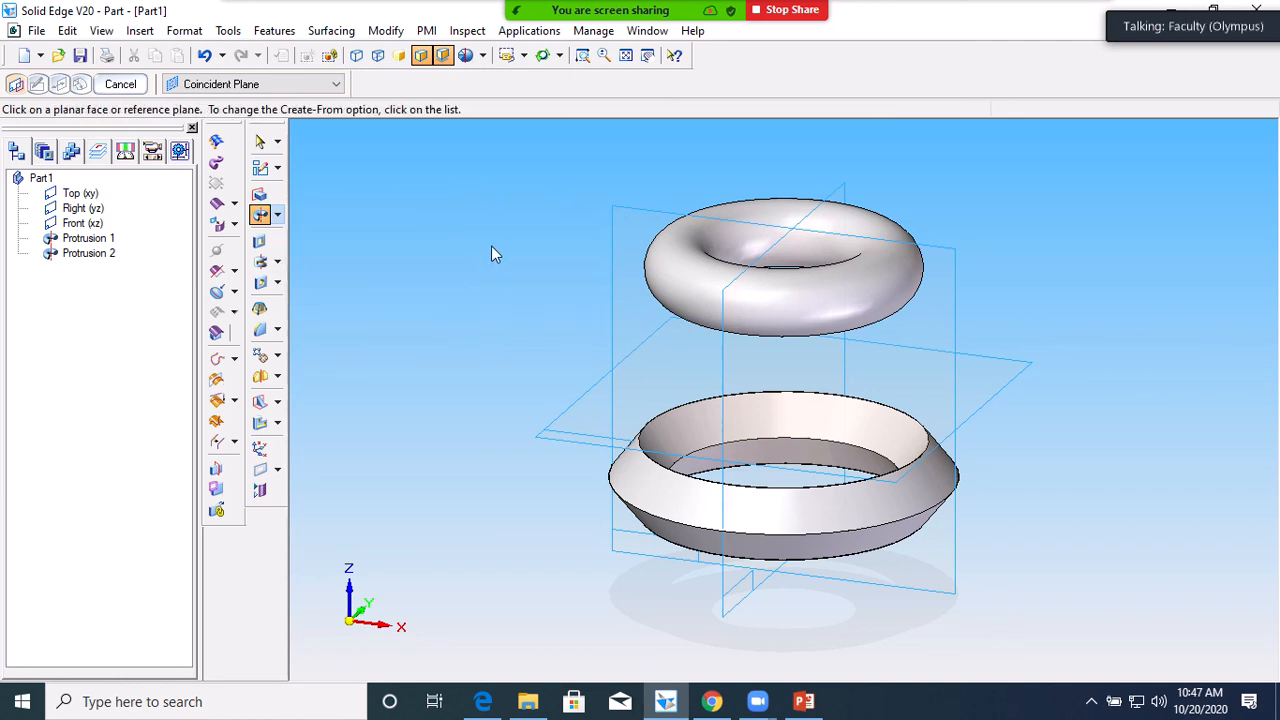
left_click(279, 264)
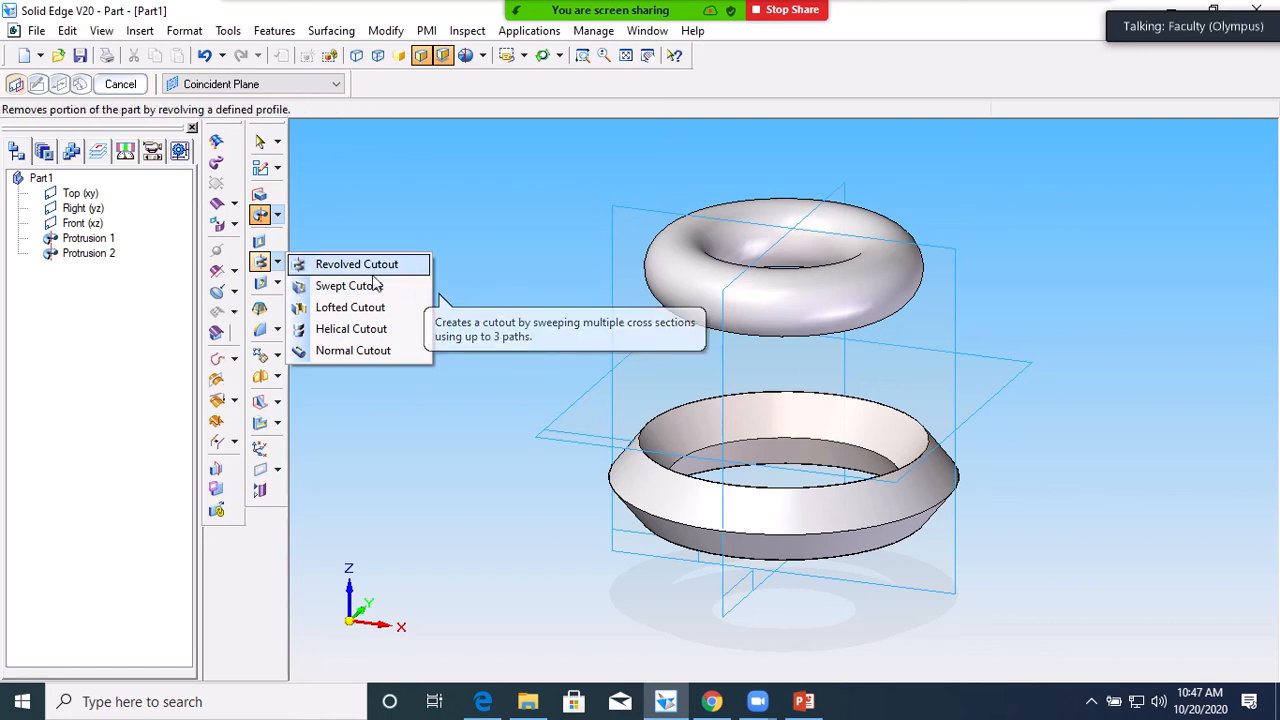
left_click(350, 286)
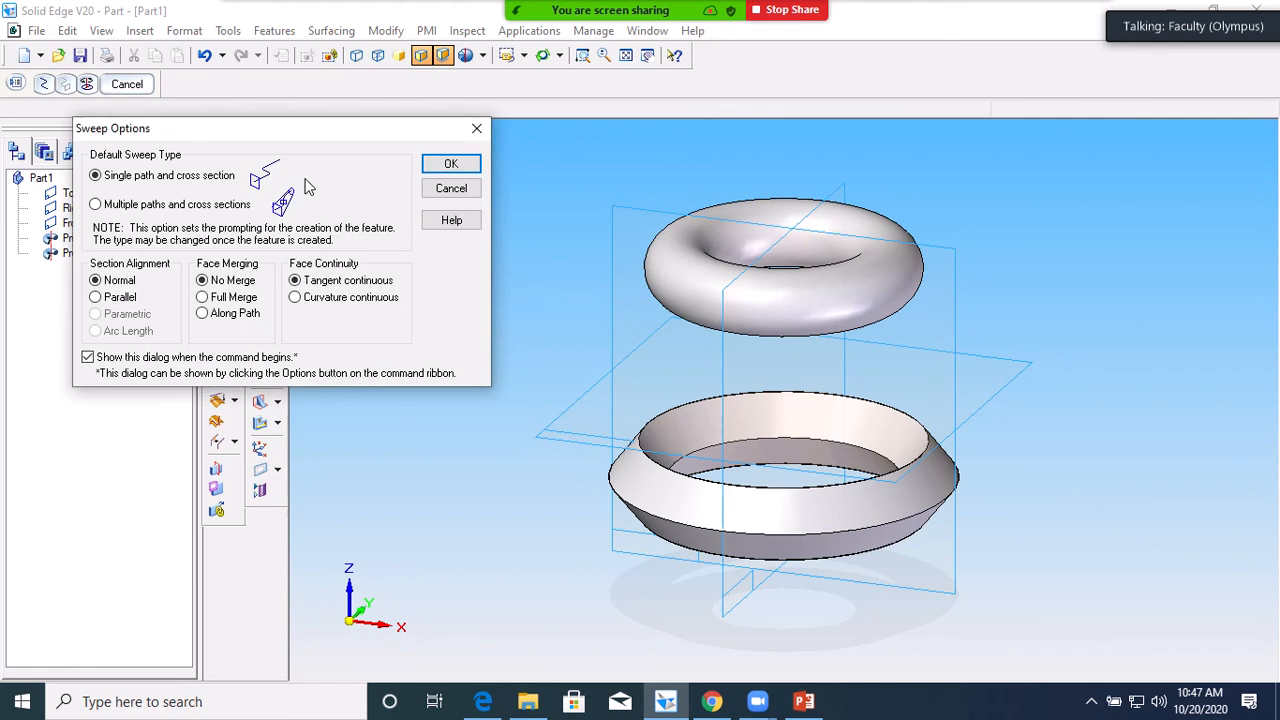
left_click(448, 164)
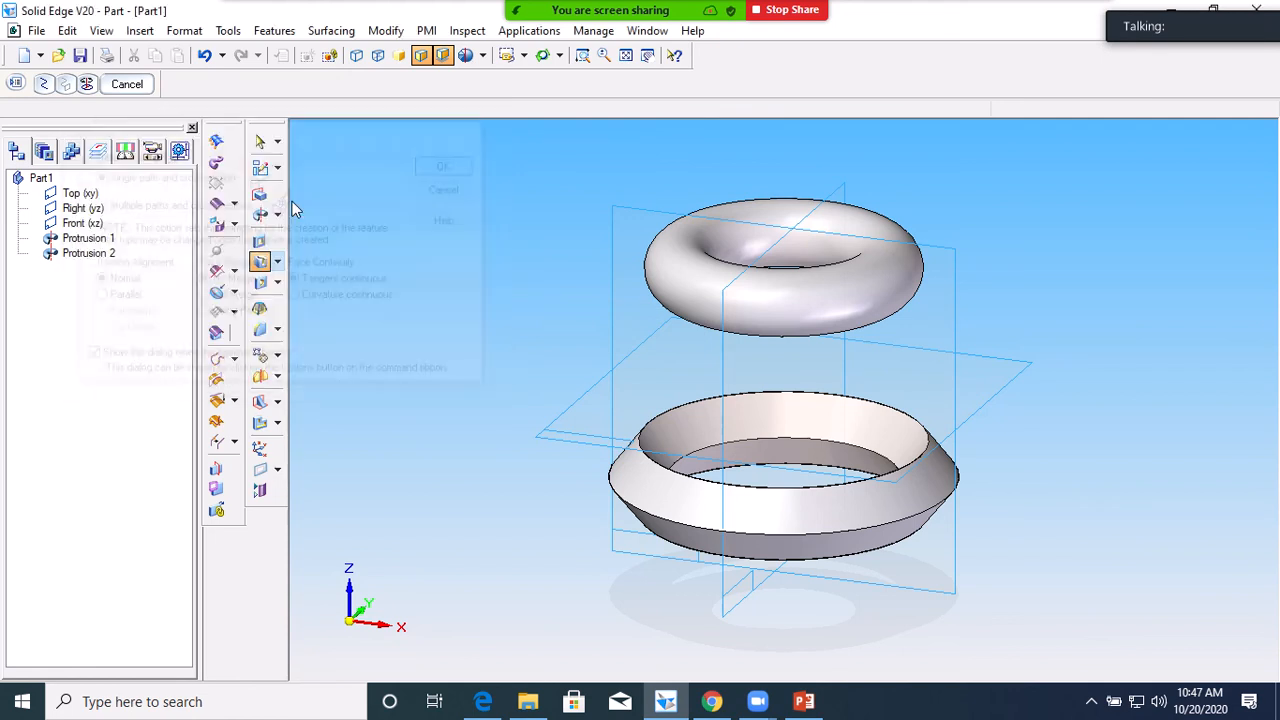
left_click(278, 262)
left_click(358, 263)
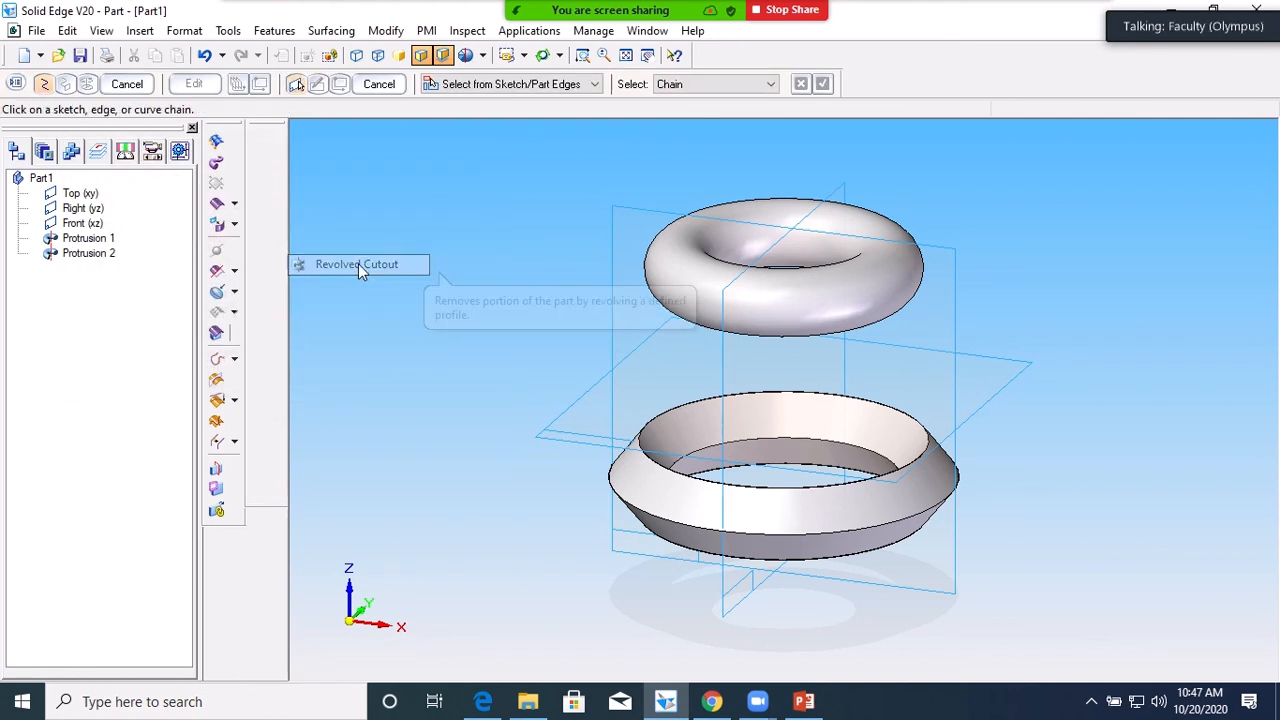
On the vertical reference plane, draw a 15.62 mm wide rectangle over the torus's right edge
left_click(954, 278)
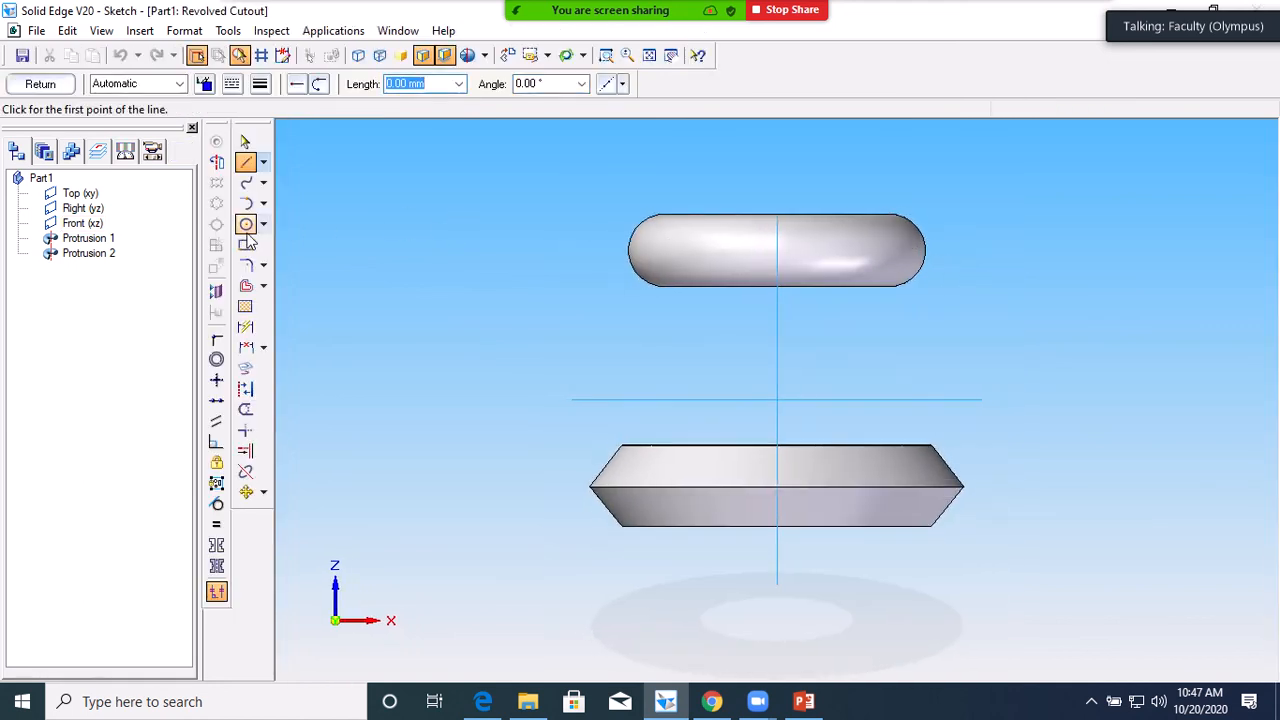
left_click(245, 245)
left_click(940, 235)
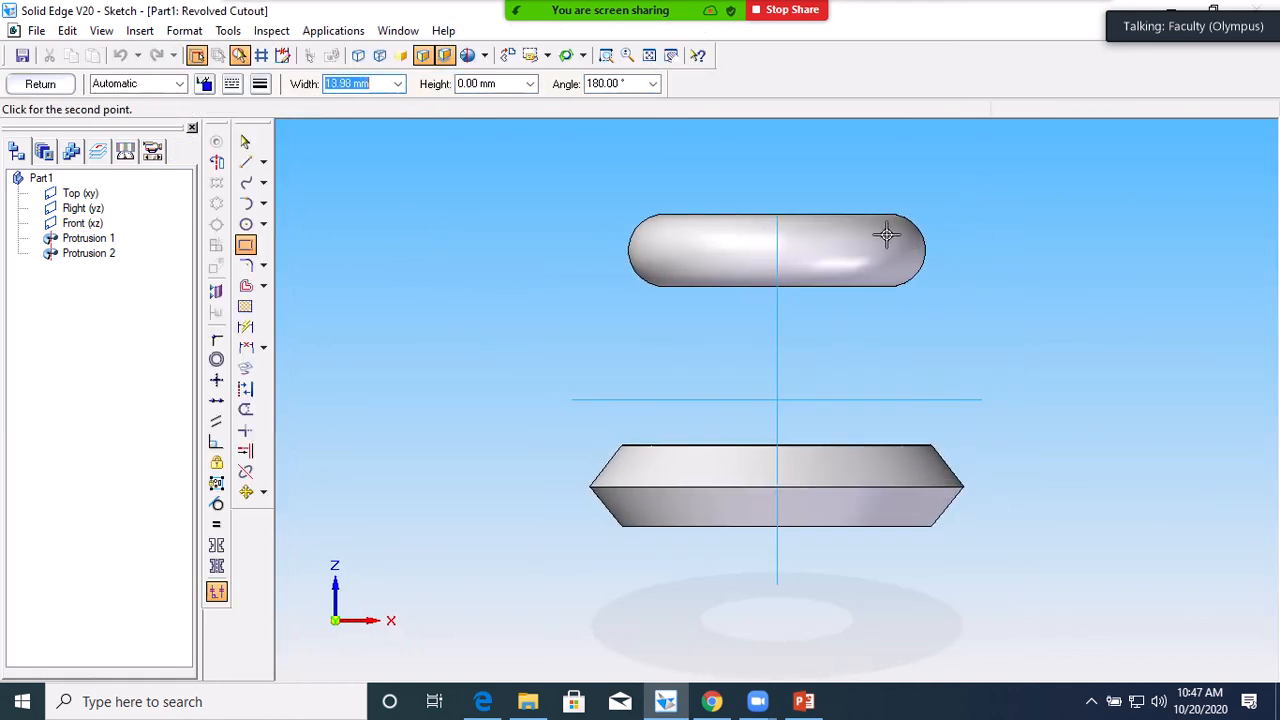
left_click(886, 232)
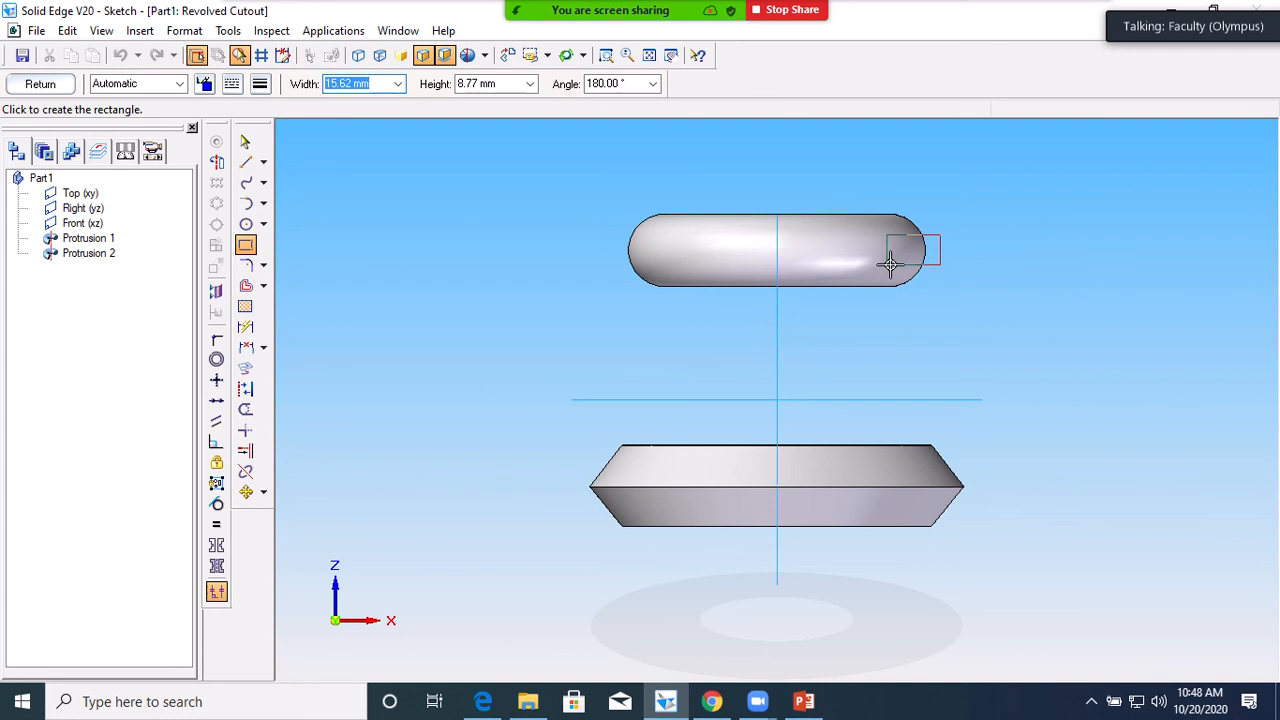
left_click(889, 264)
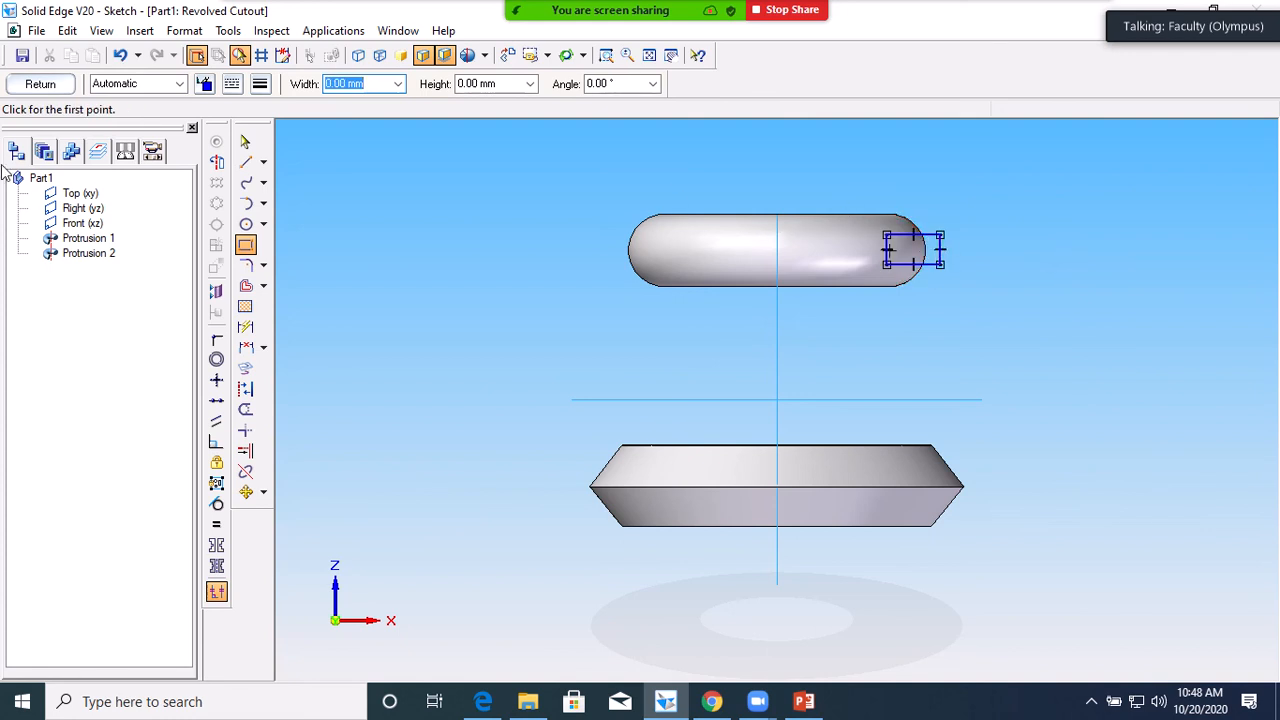
Clear the missing-axis error, set the vertical line as the revolution axis, and finish
left_click(53, 88)
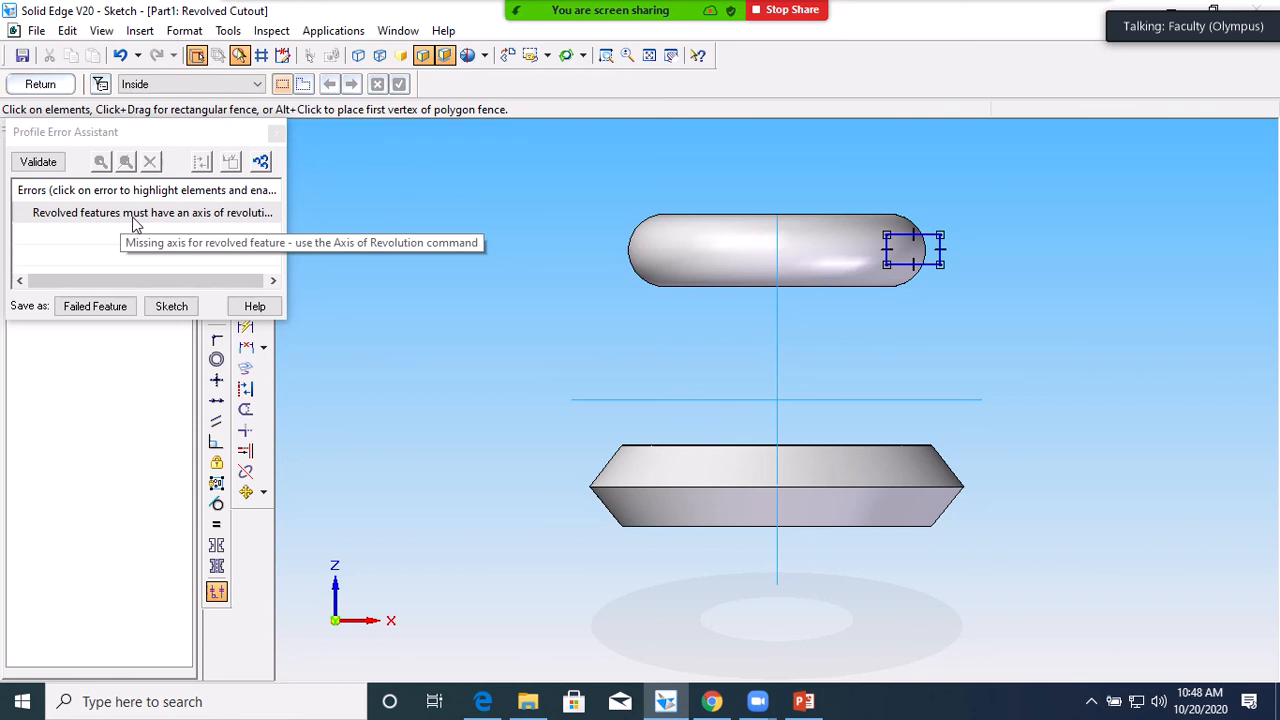
left_click(277, 136)
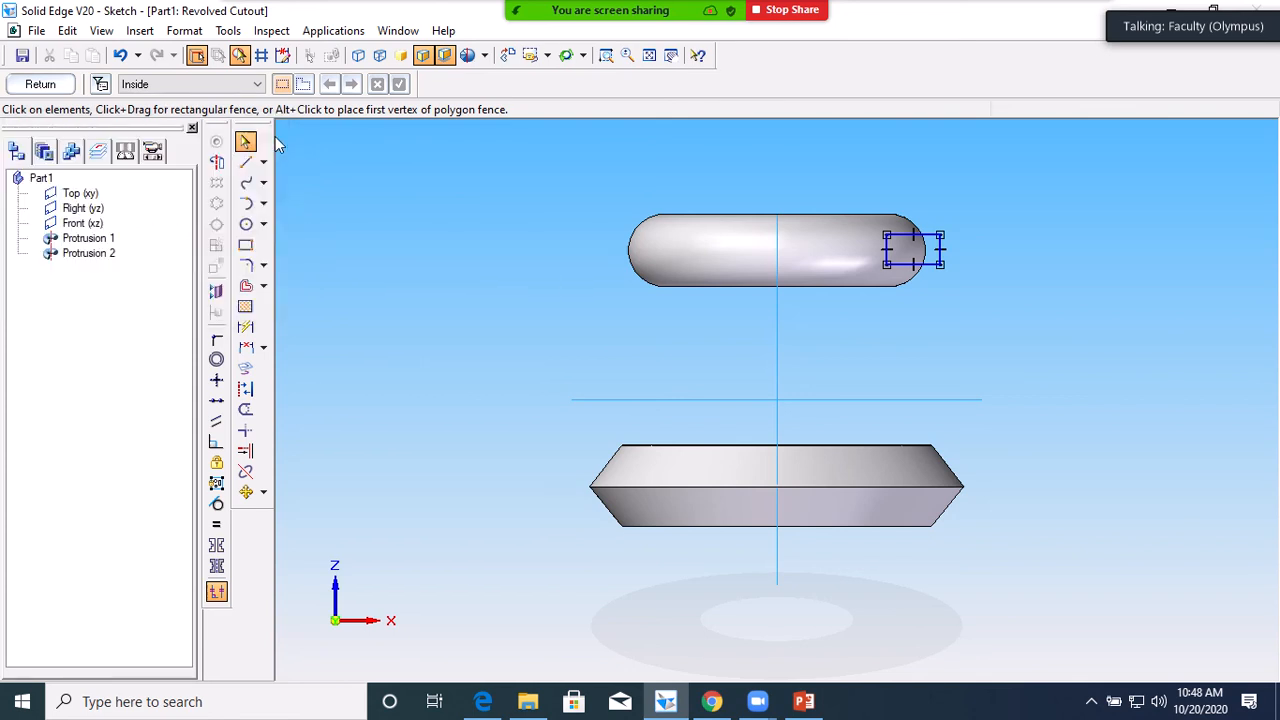
left_click(217, 163)
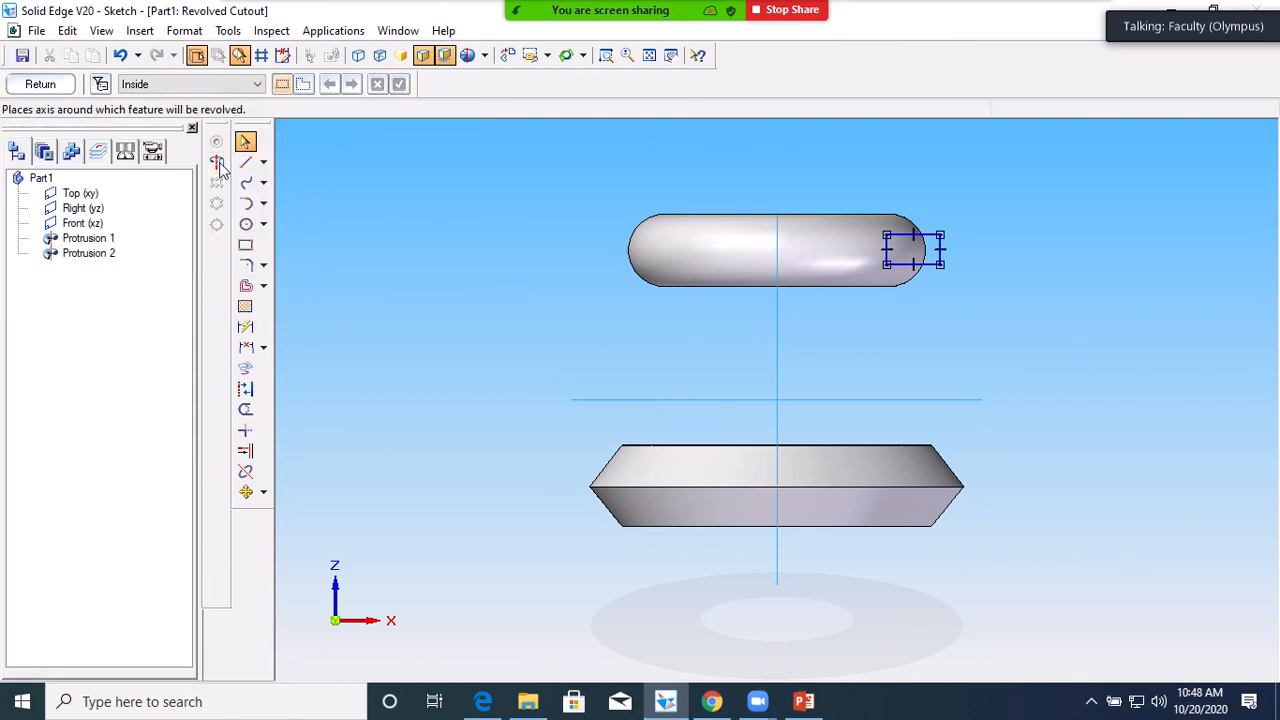
left_click(777, 331)
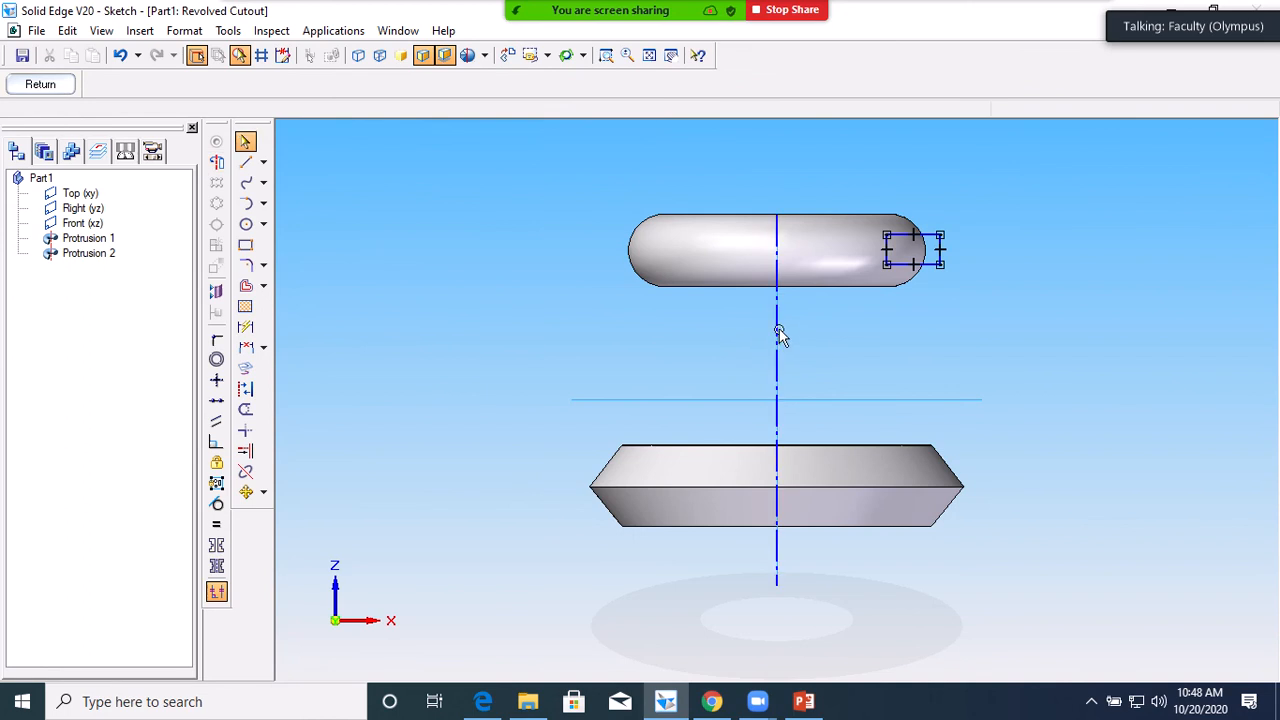
left_click(16, 88)
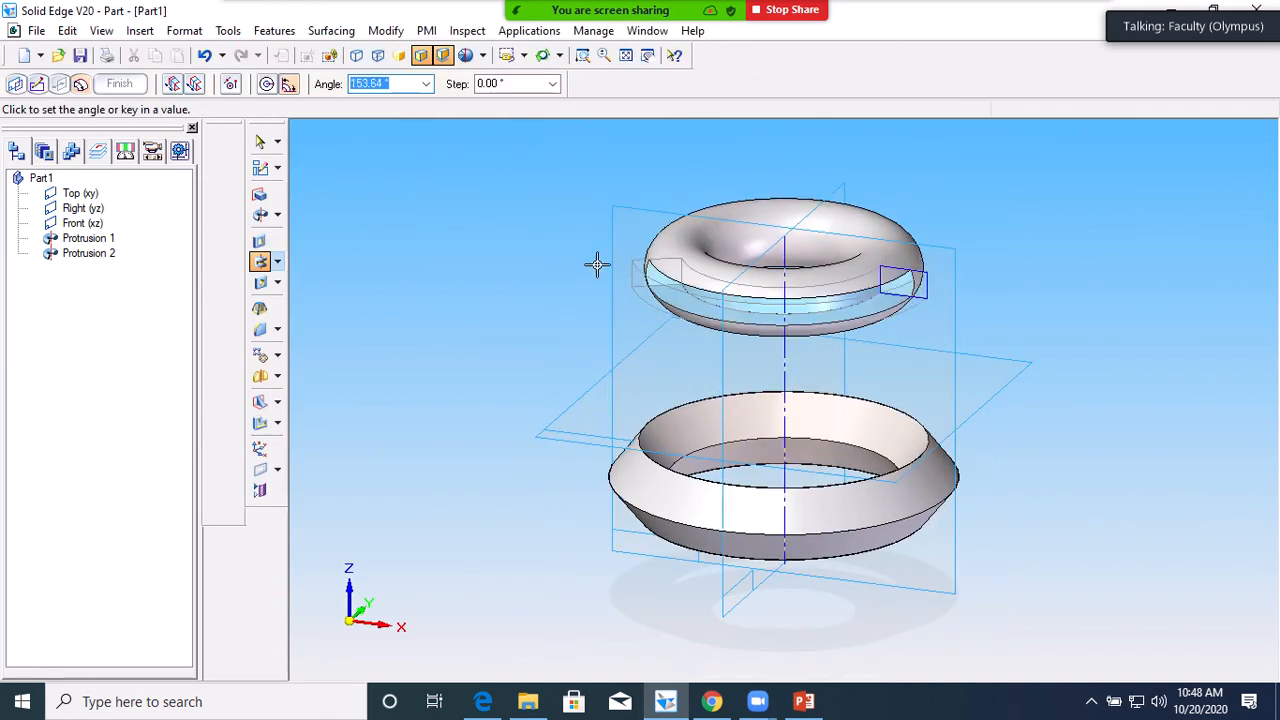
Revolve the rectangle a full turn to groove the torus rim, then inspect it from the front
left_click(712, 207)
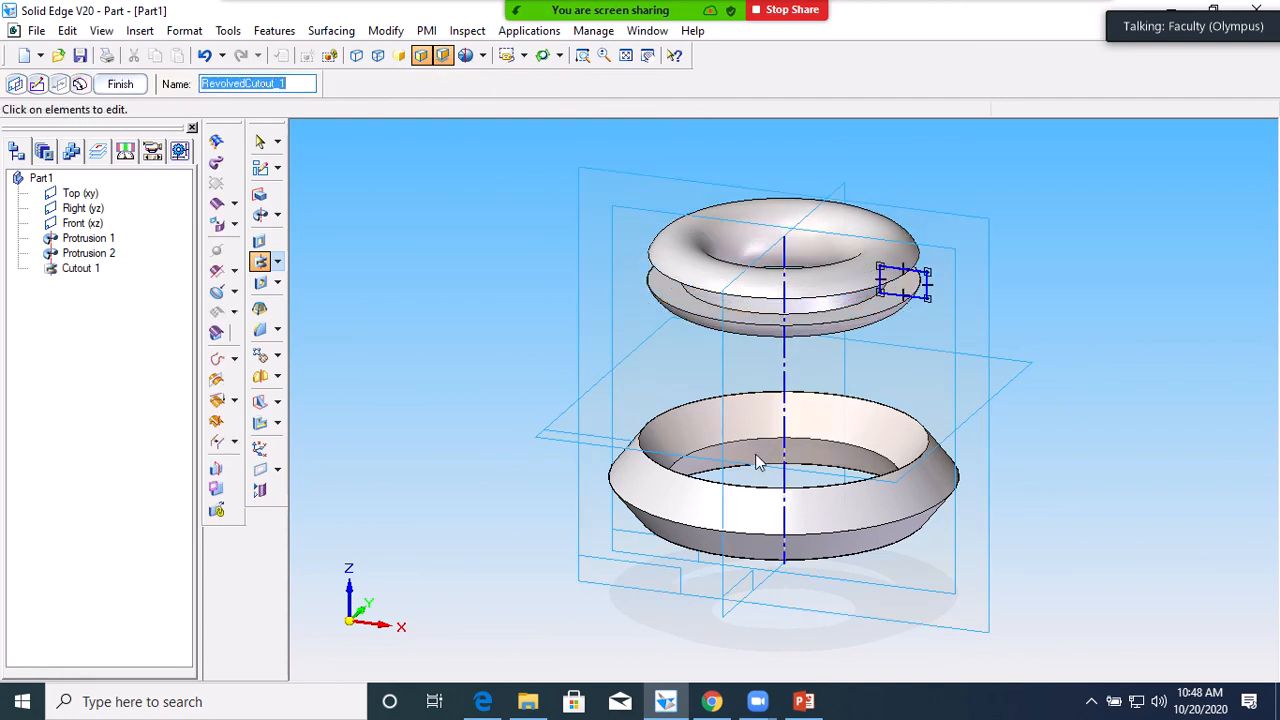
key("ctrl+f")
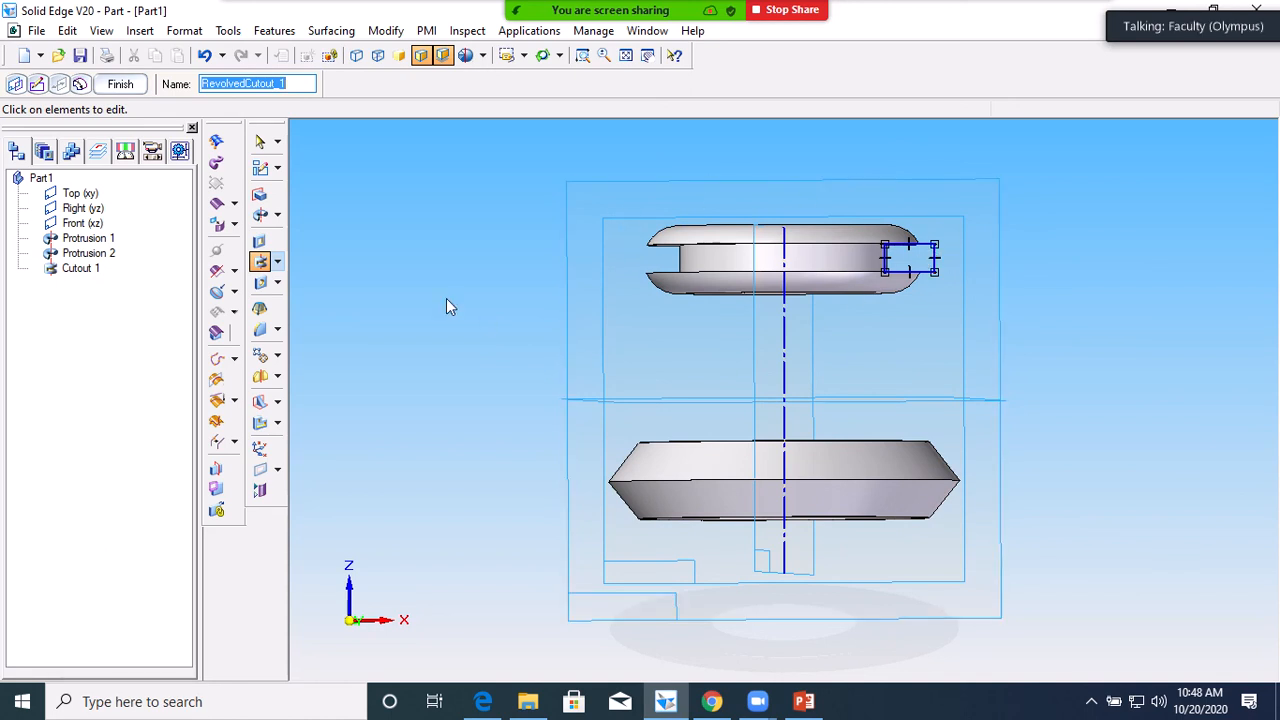
middle_click_drag(446, 298, 449, 302)
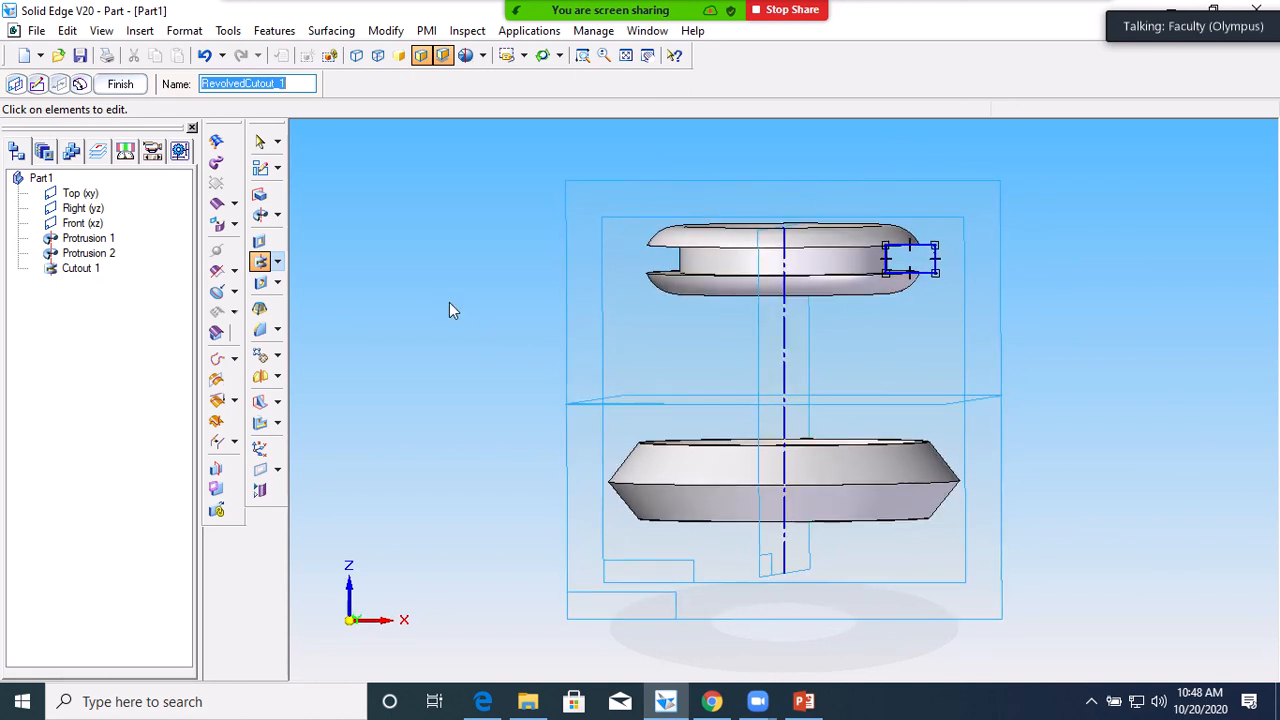